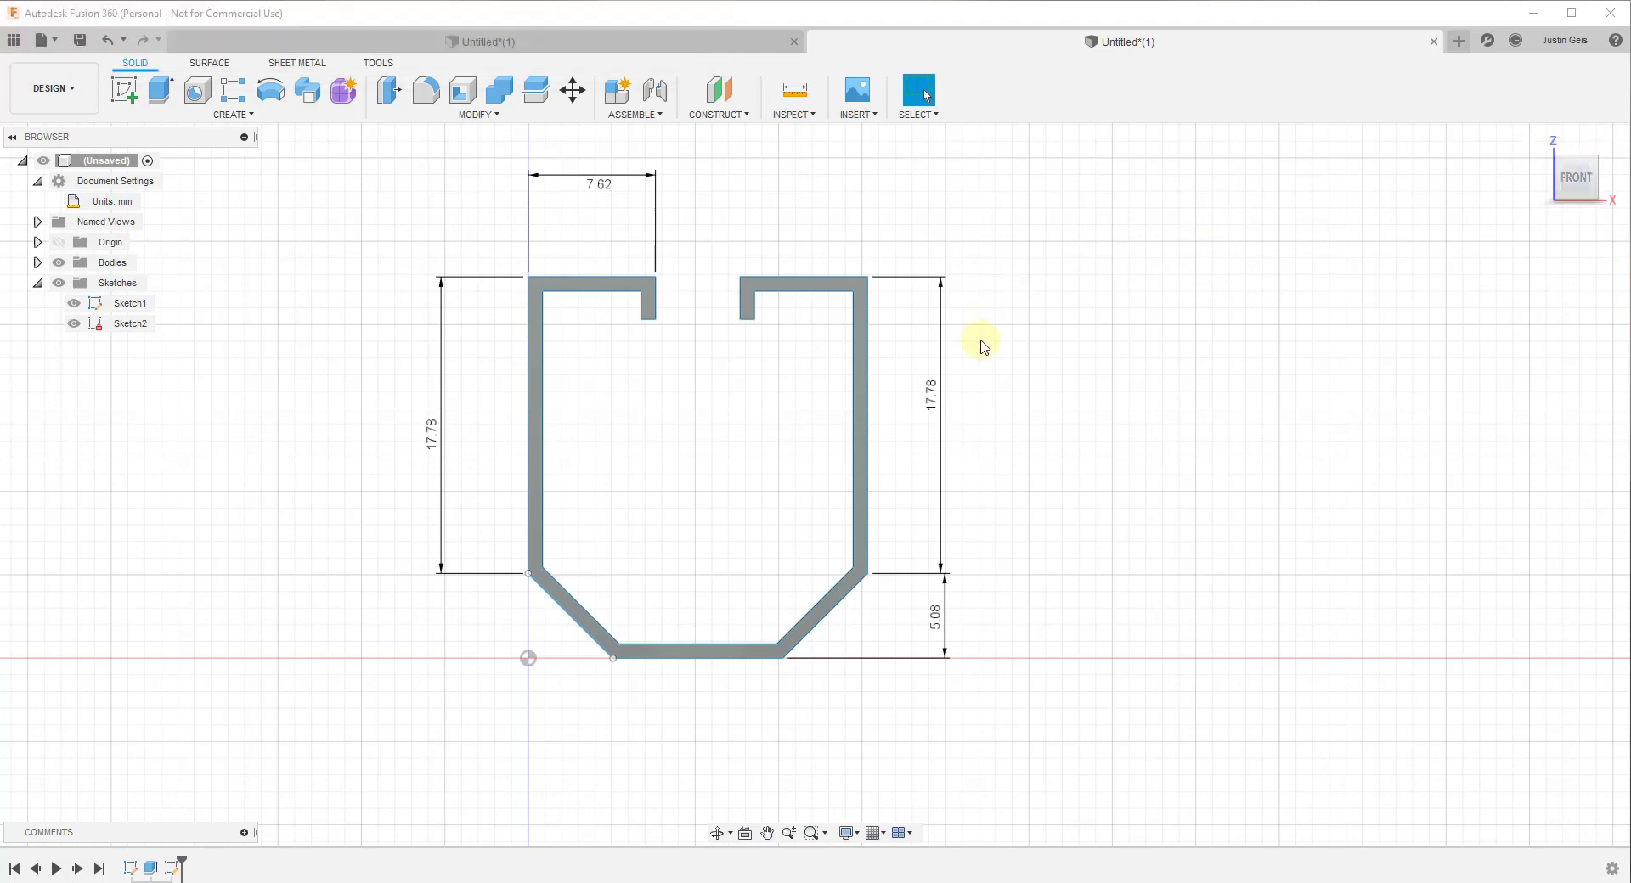
# Step: Change the document's active units to inches
pyautogui.scroll(-2, 977, 347)
pyautogui.scroll(3, 1027, 361)
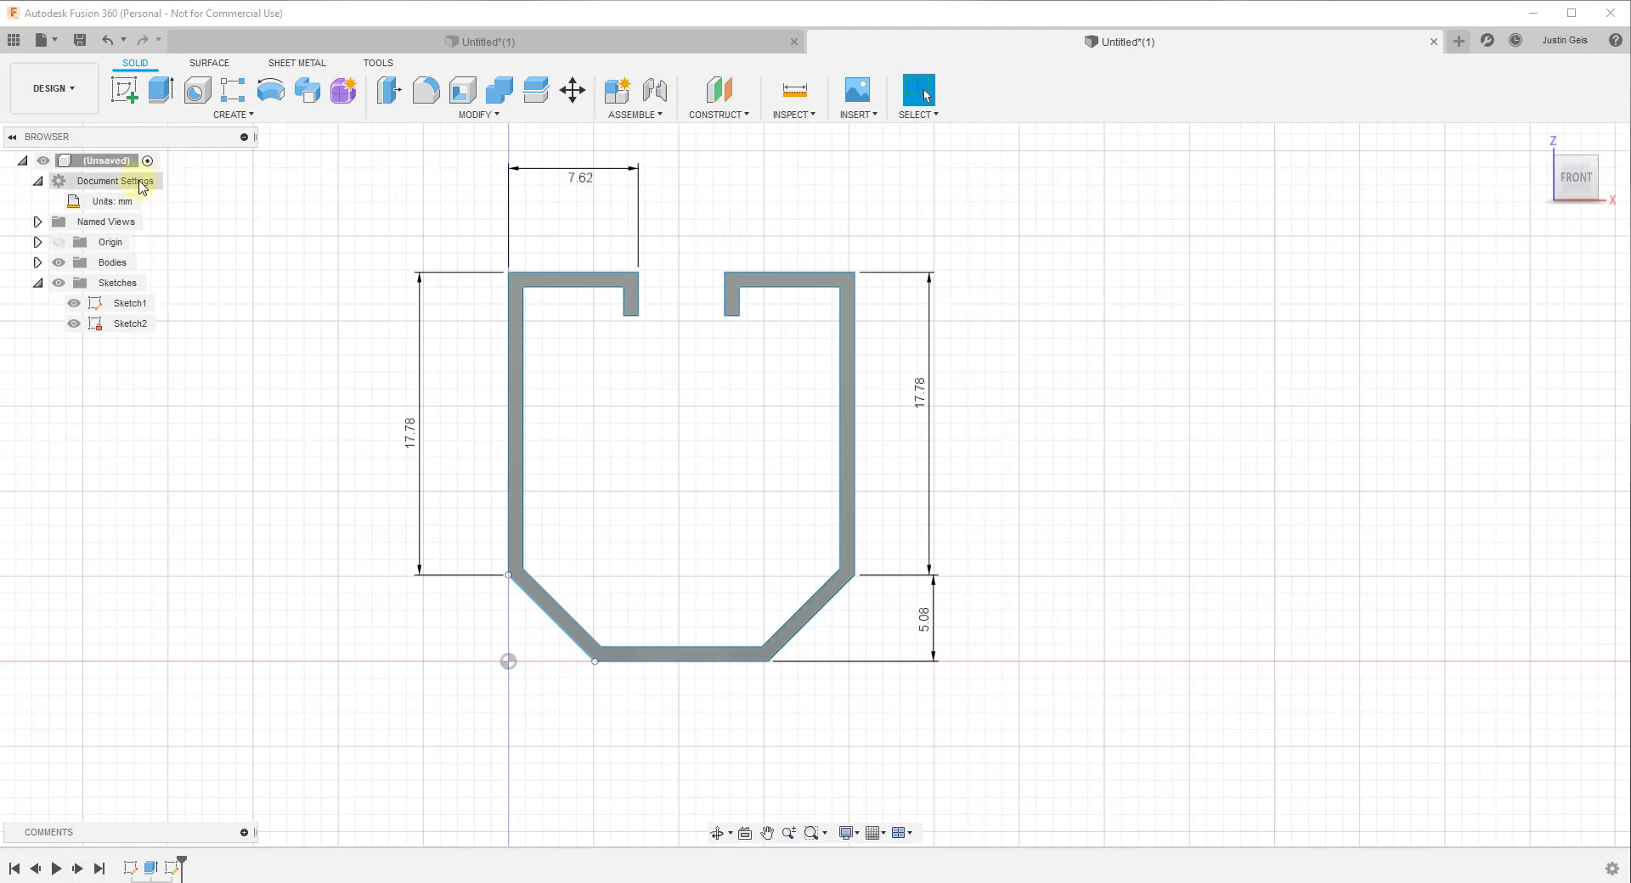
pyautogui.click(37, 181)
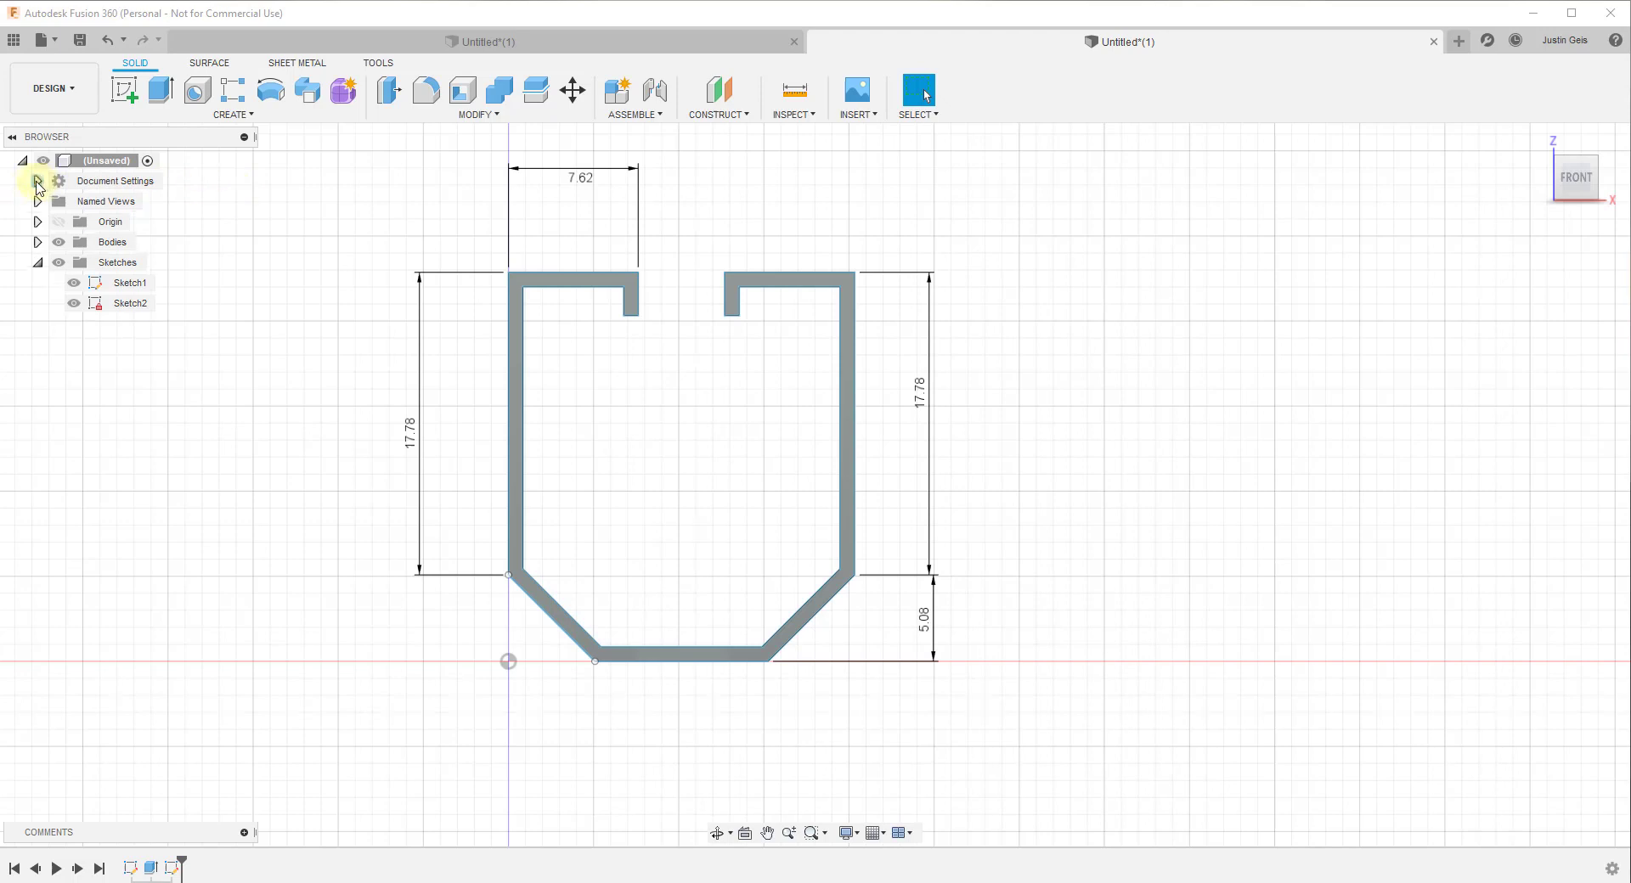
pyautogui.click(38, 181)
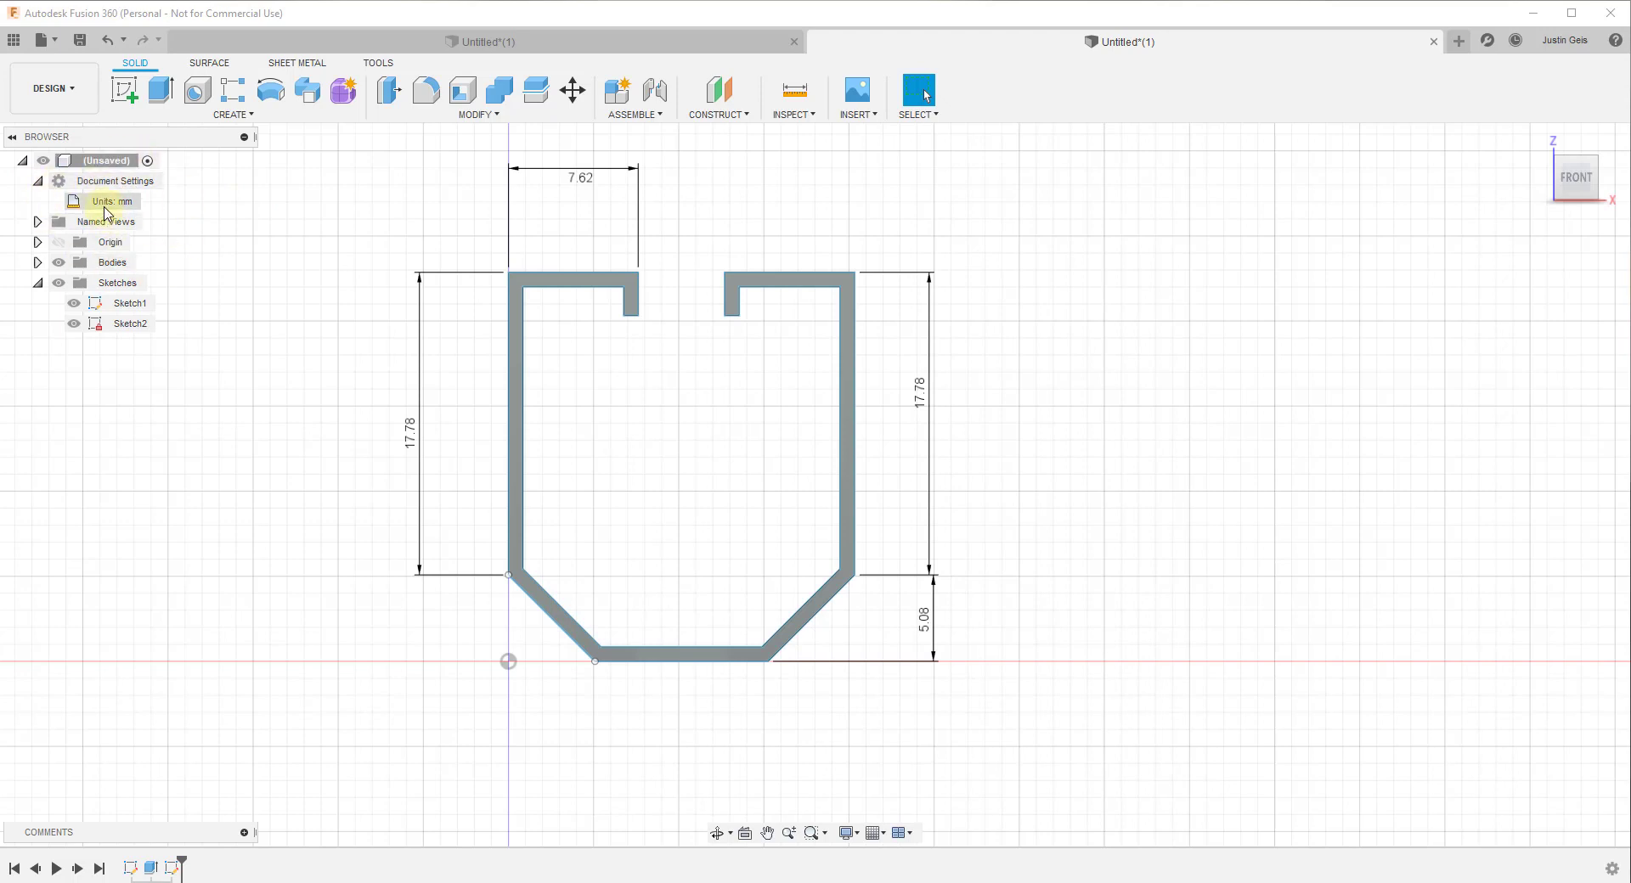
pyautogui.moveTo(107, 211)
pyautogui.click(151, 203)
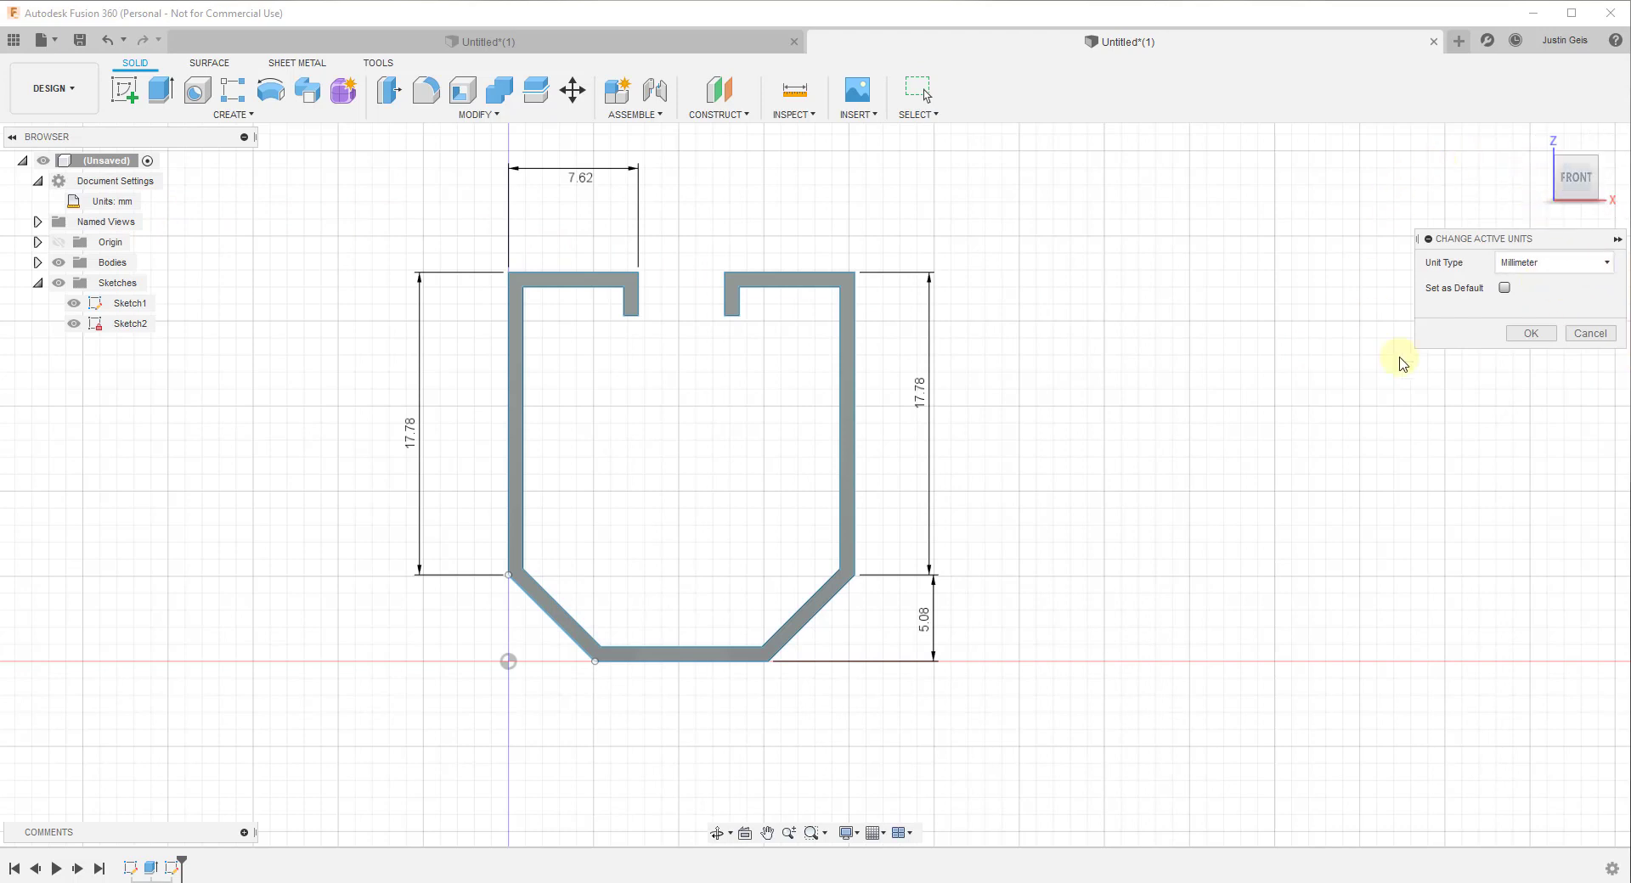
pyautogui.click(1558, 265)
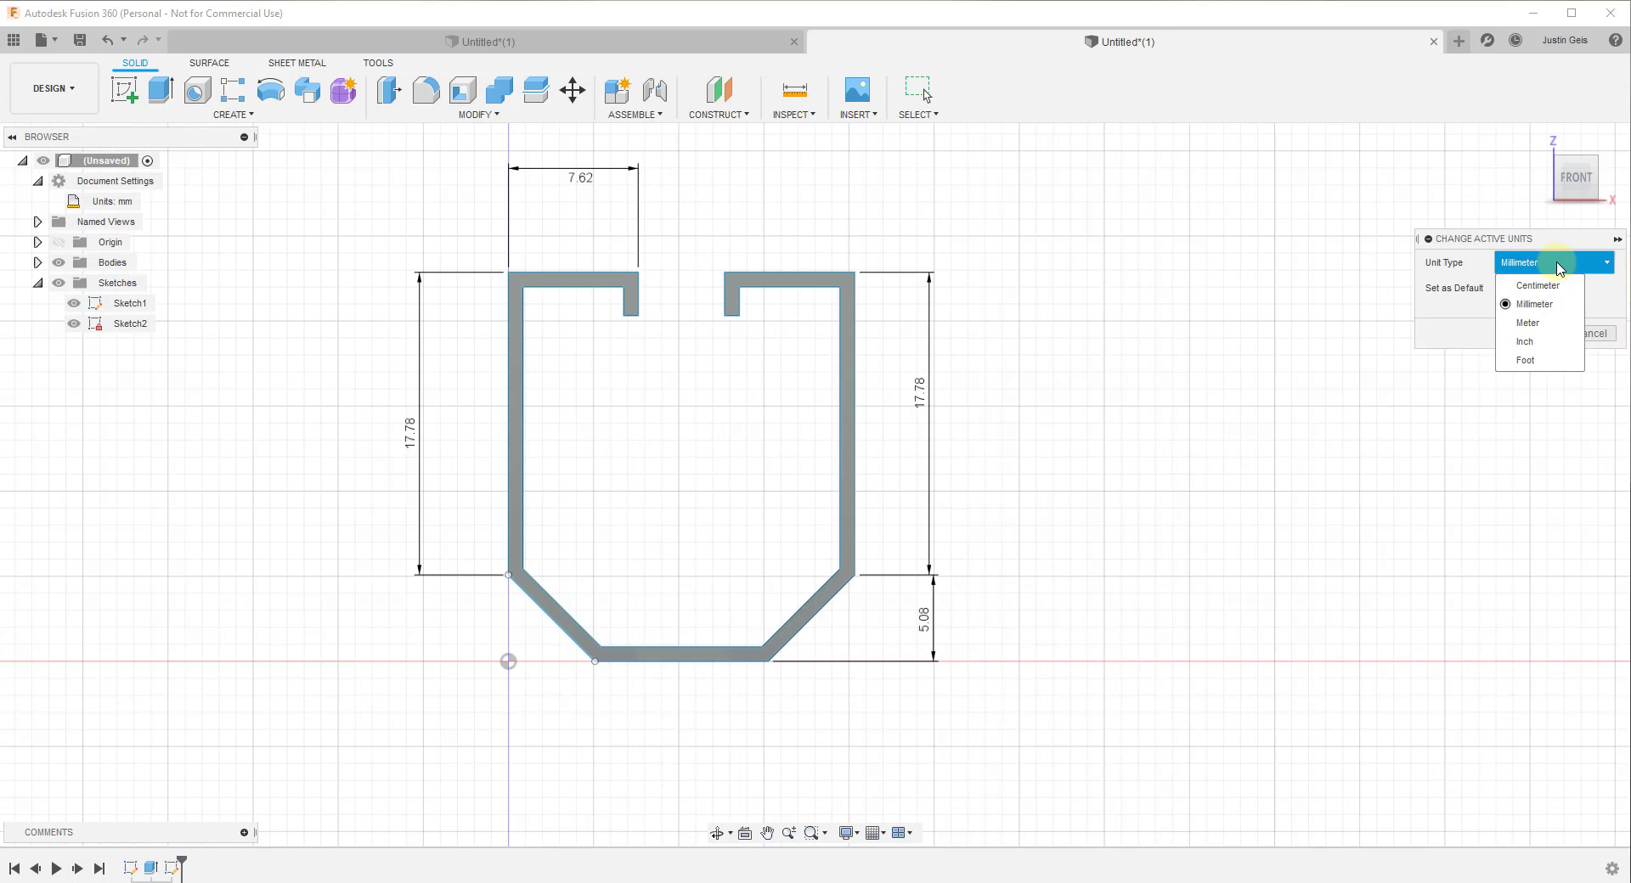
pyautogui.click(1536, 305)
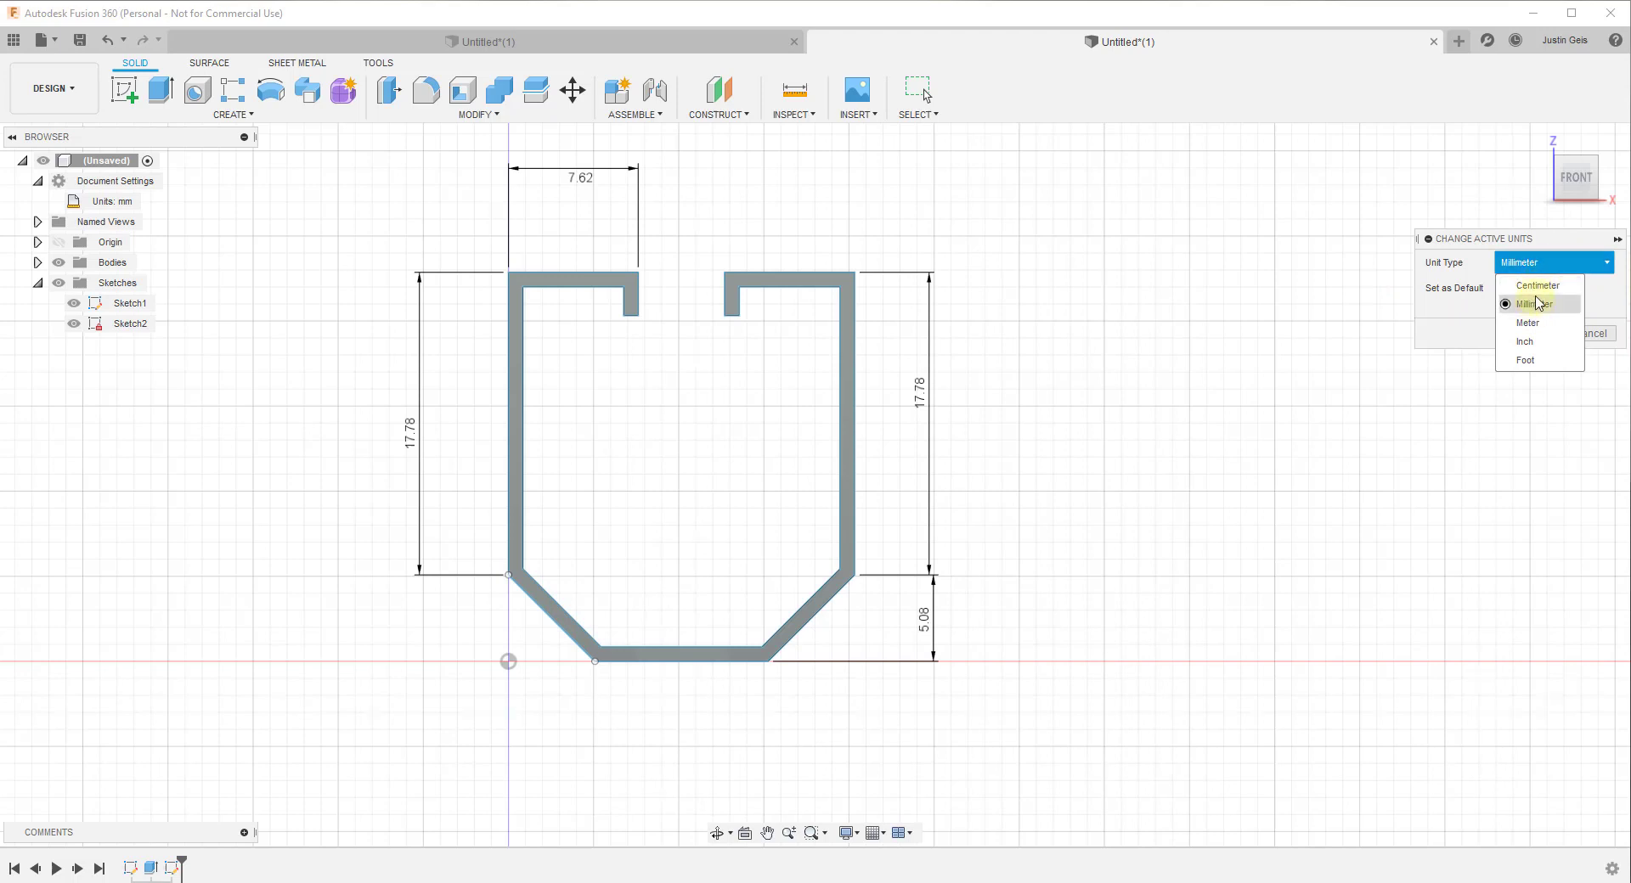
pyautogui.click(1528, 344)
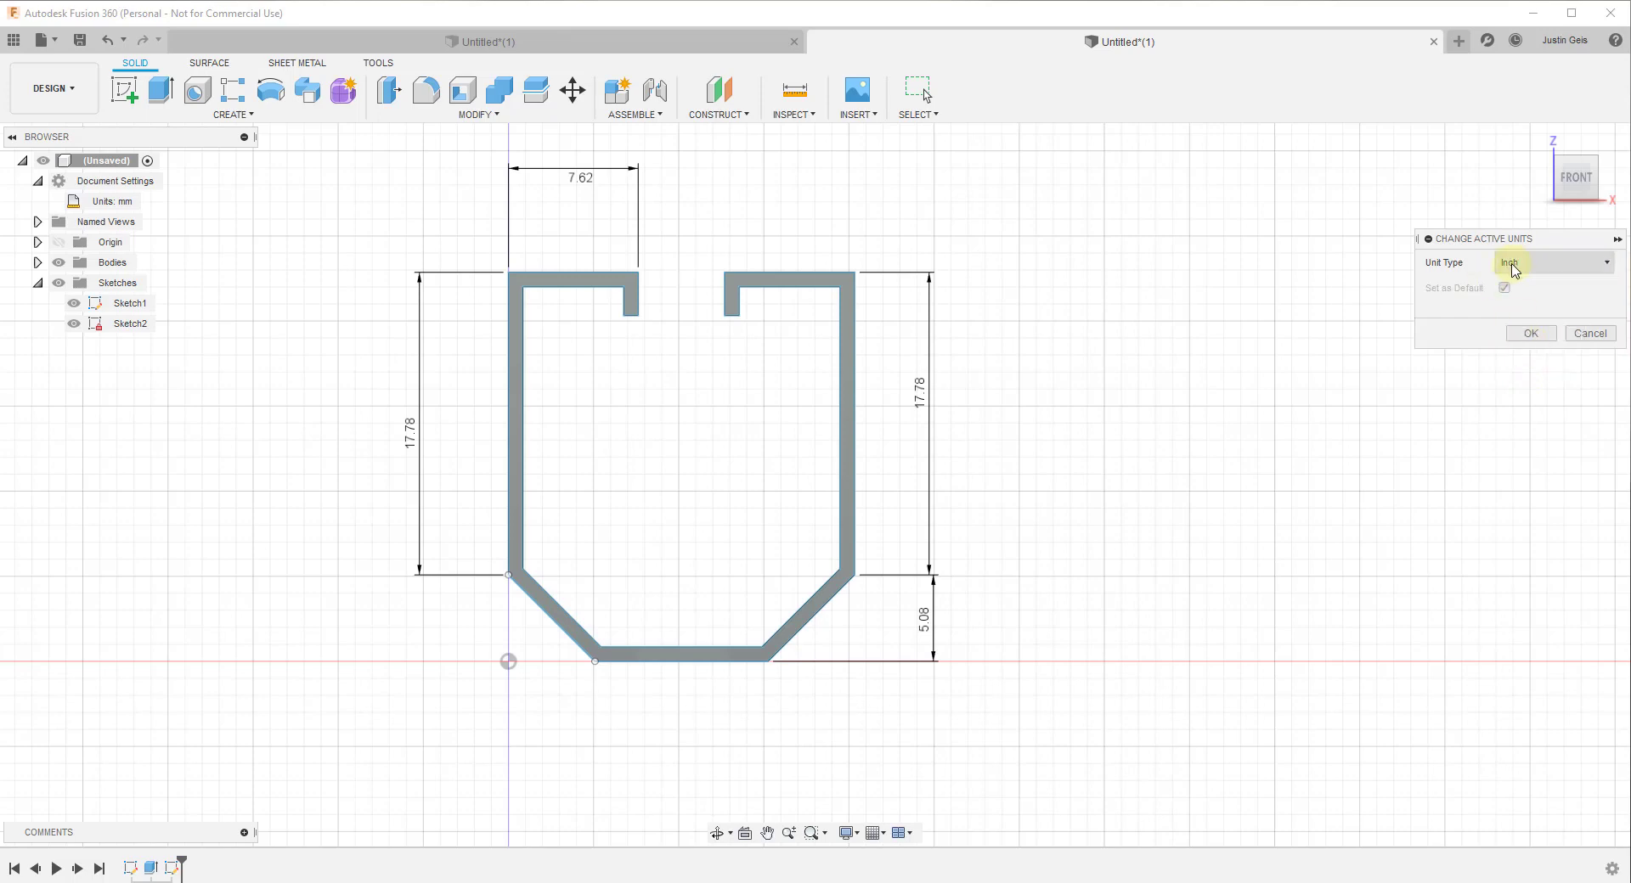
pyautogui.click(1530, 333)
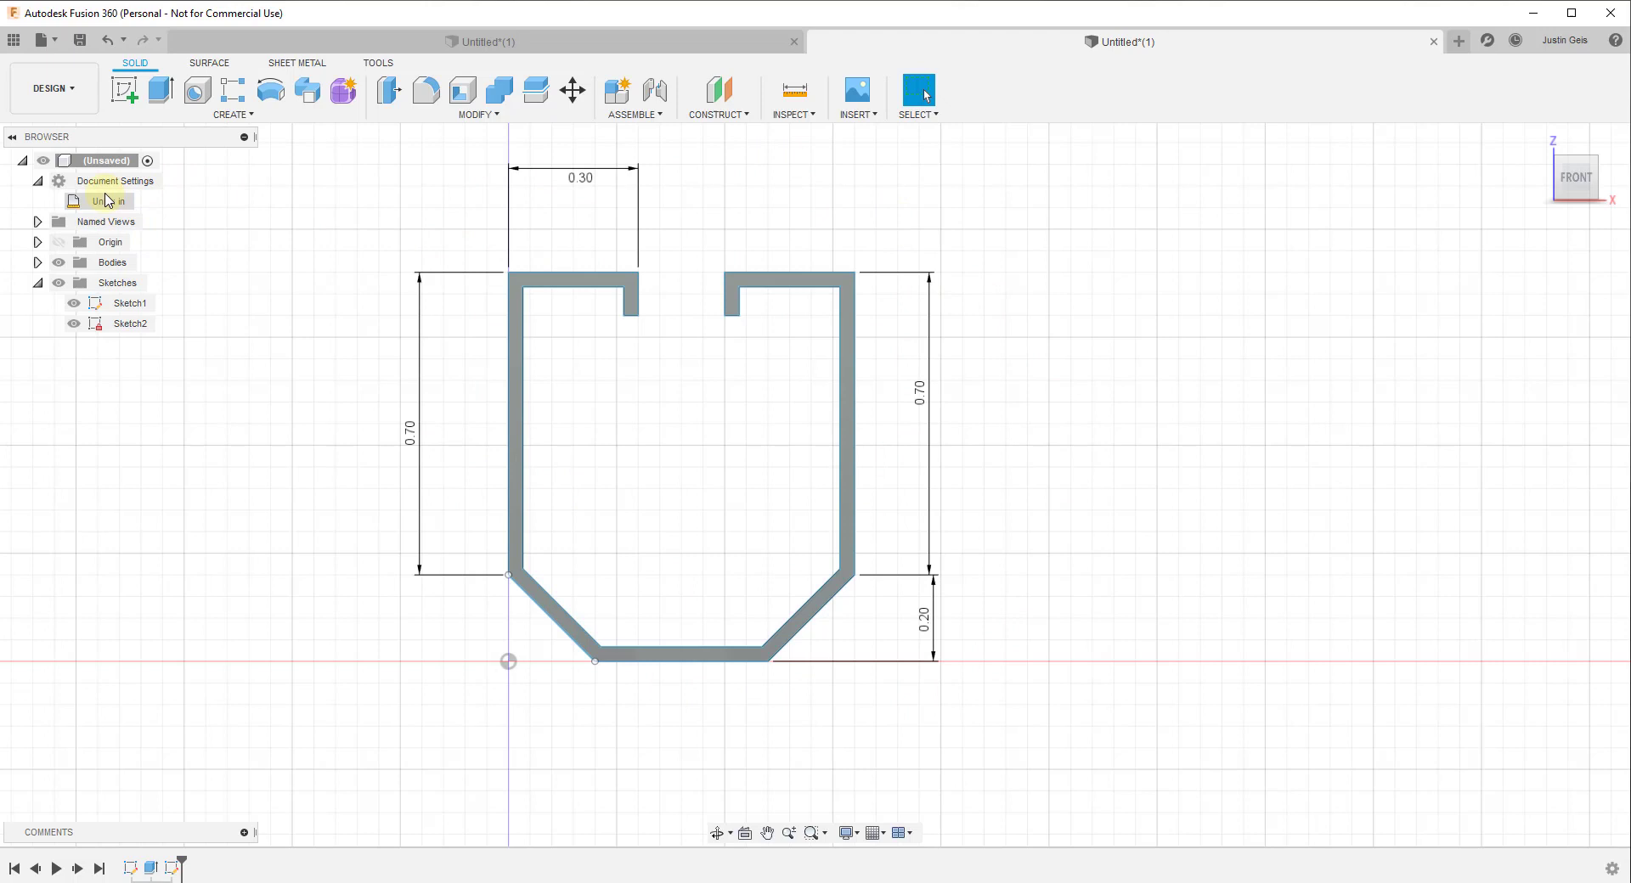
# Step: Change the document's active units to millimeters and set them as the default
pyautogui.click(144, 201)
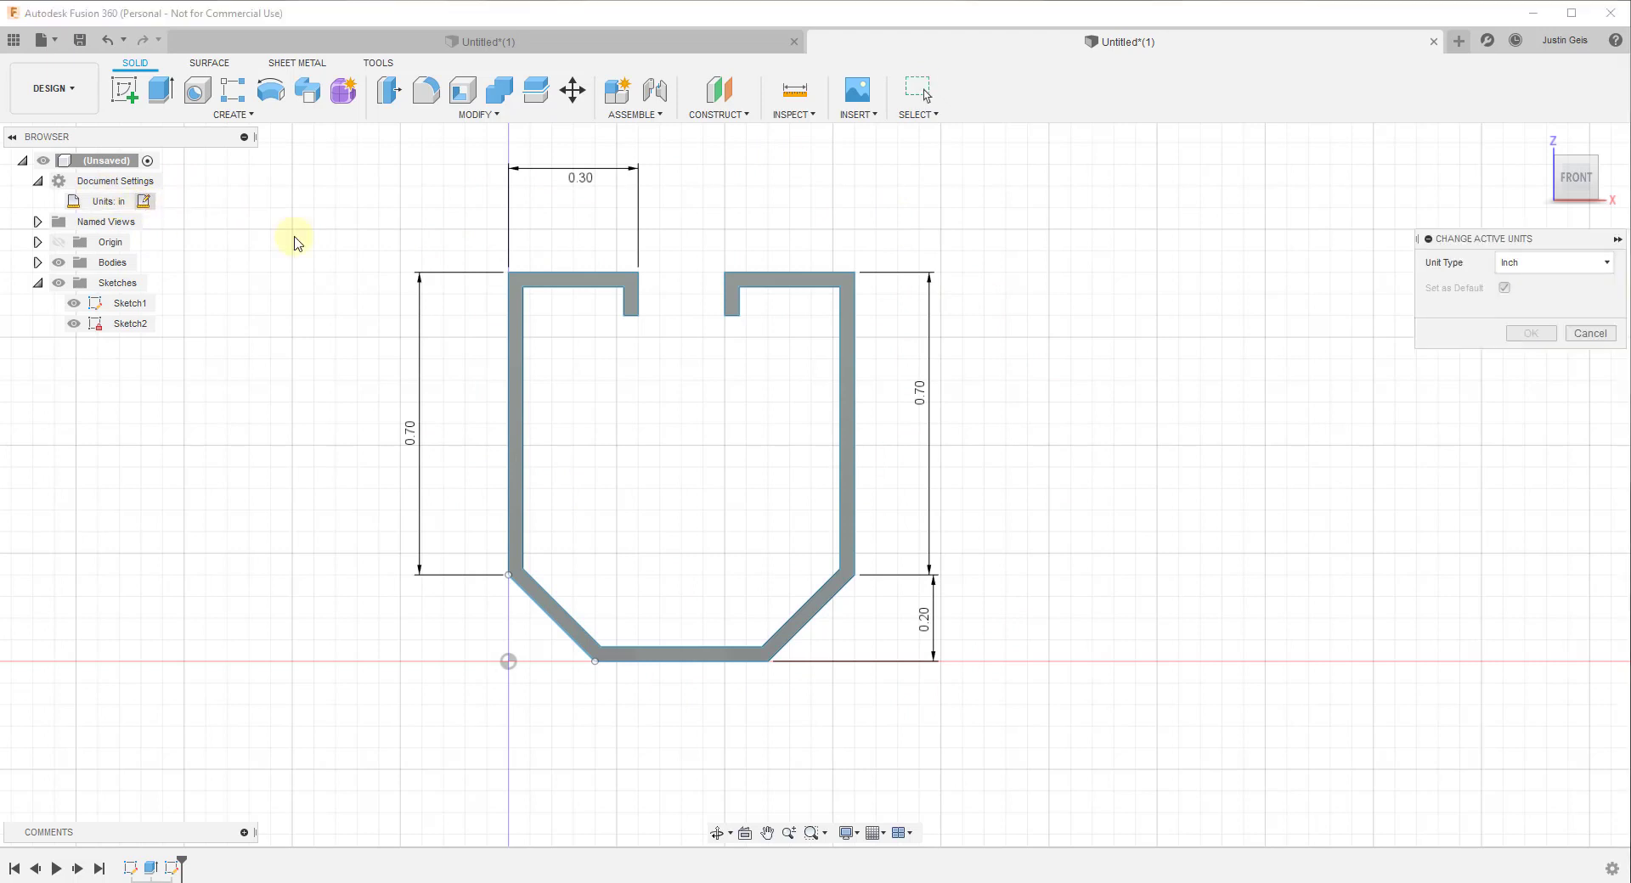
pyautogui.click(1539, 258)
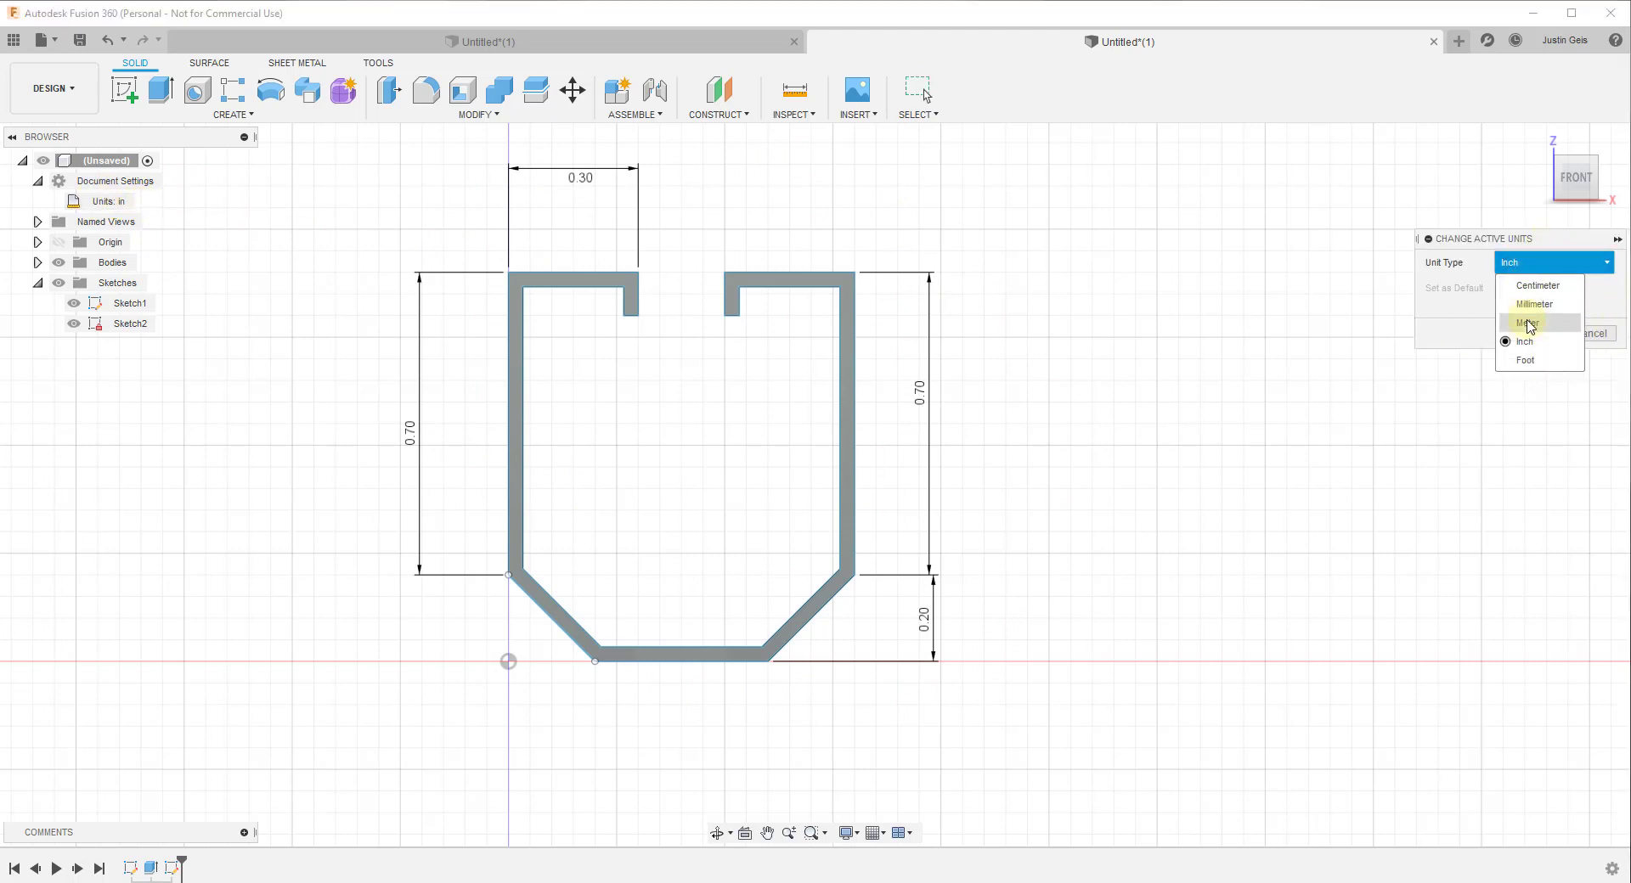
pyautogui.click(1534, 299)
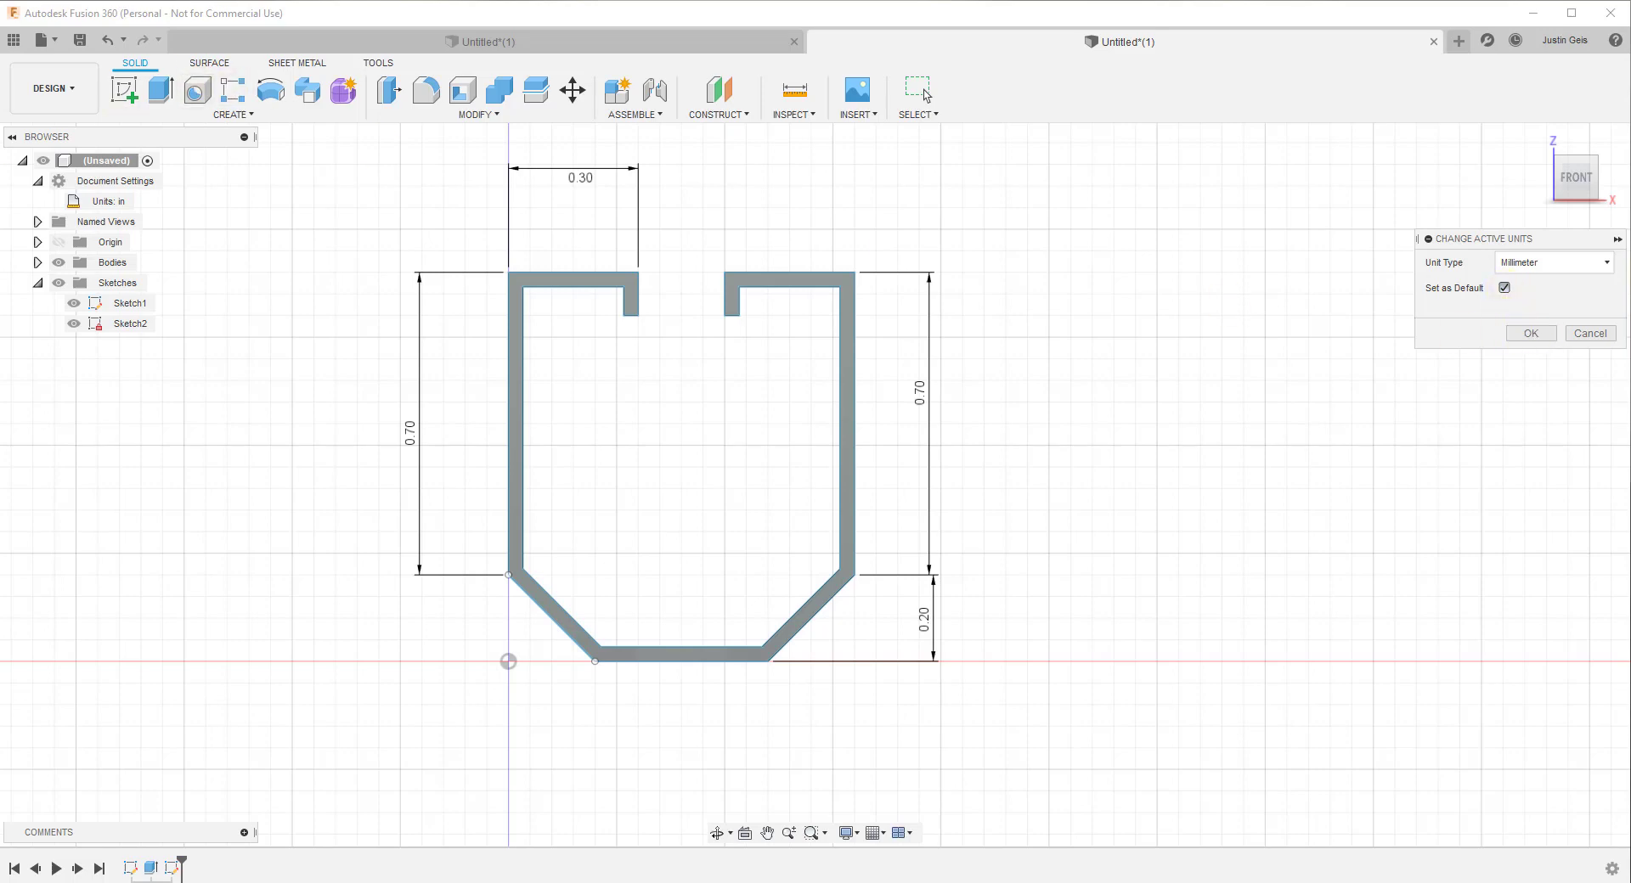
pyautogui.moveTo(121, 205)
pyautogui.click(1531, 333)
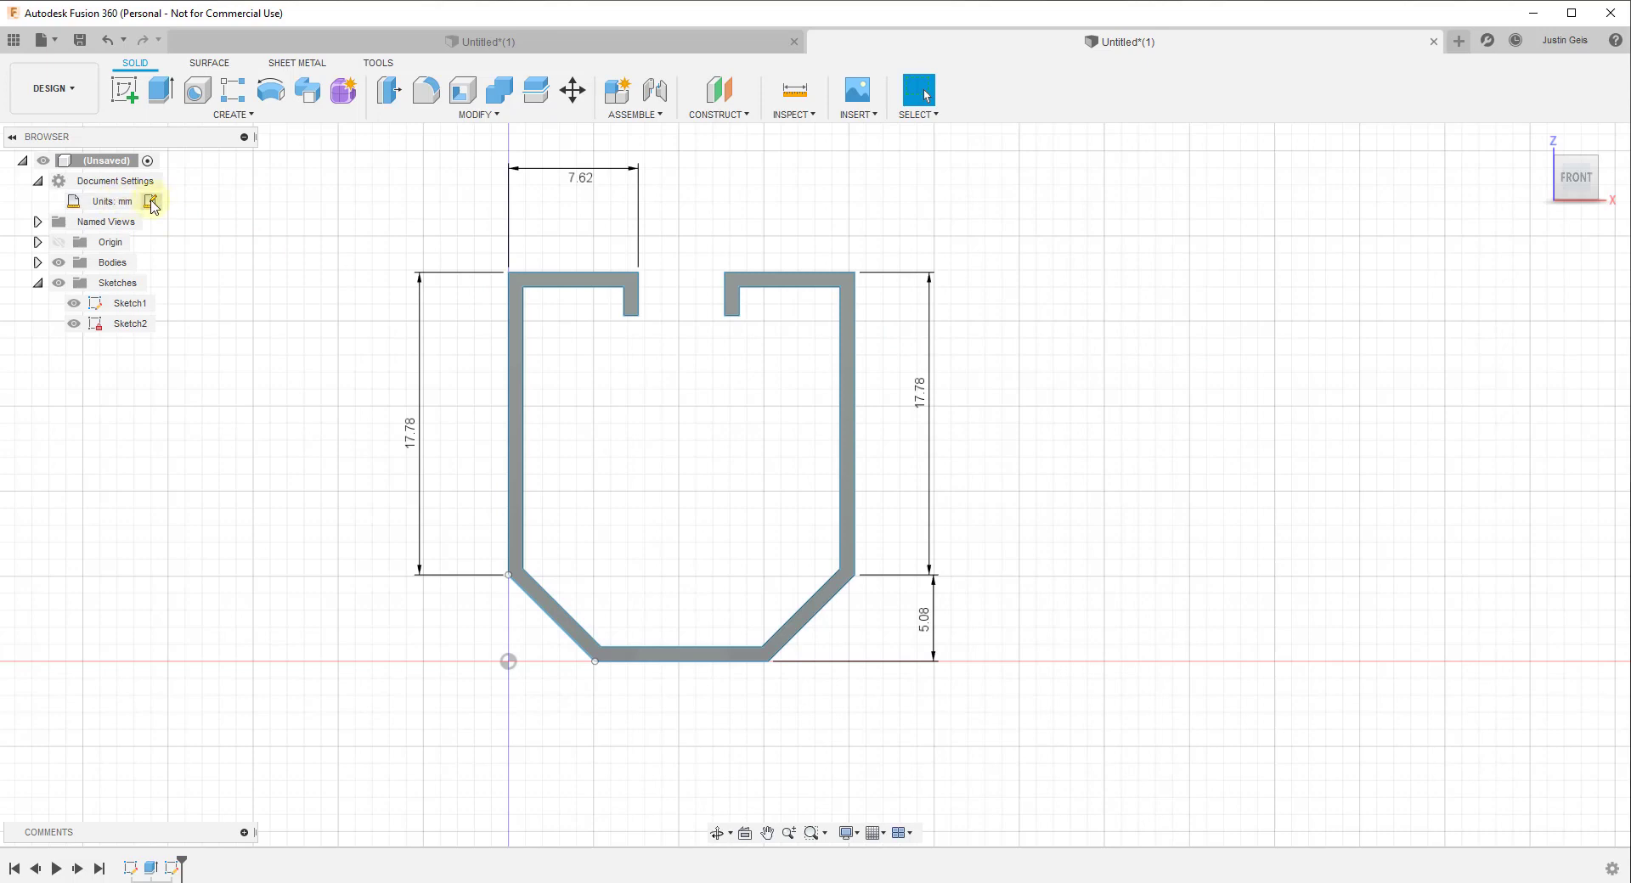
# Step: Create a new design, check its unit setting, and close it again
pyautogui.click(1461, 43)
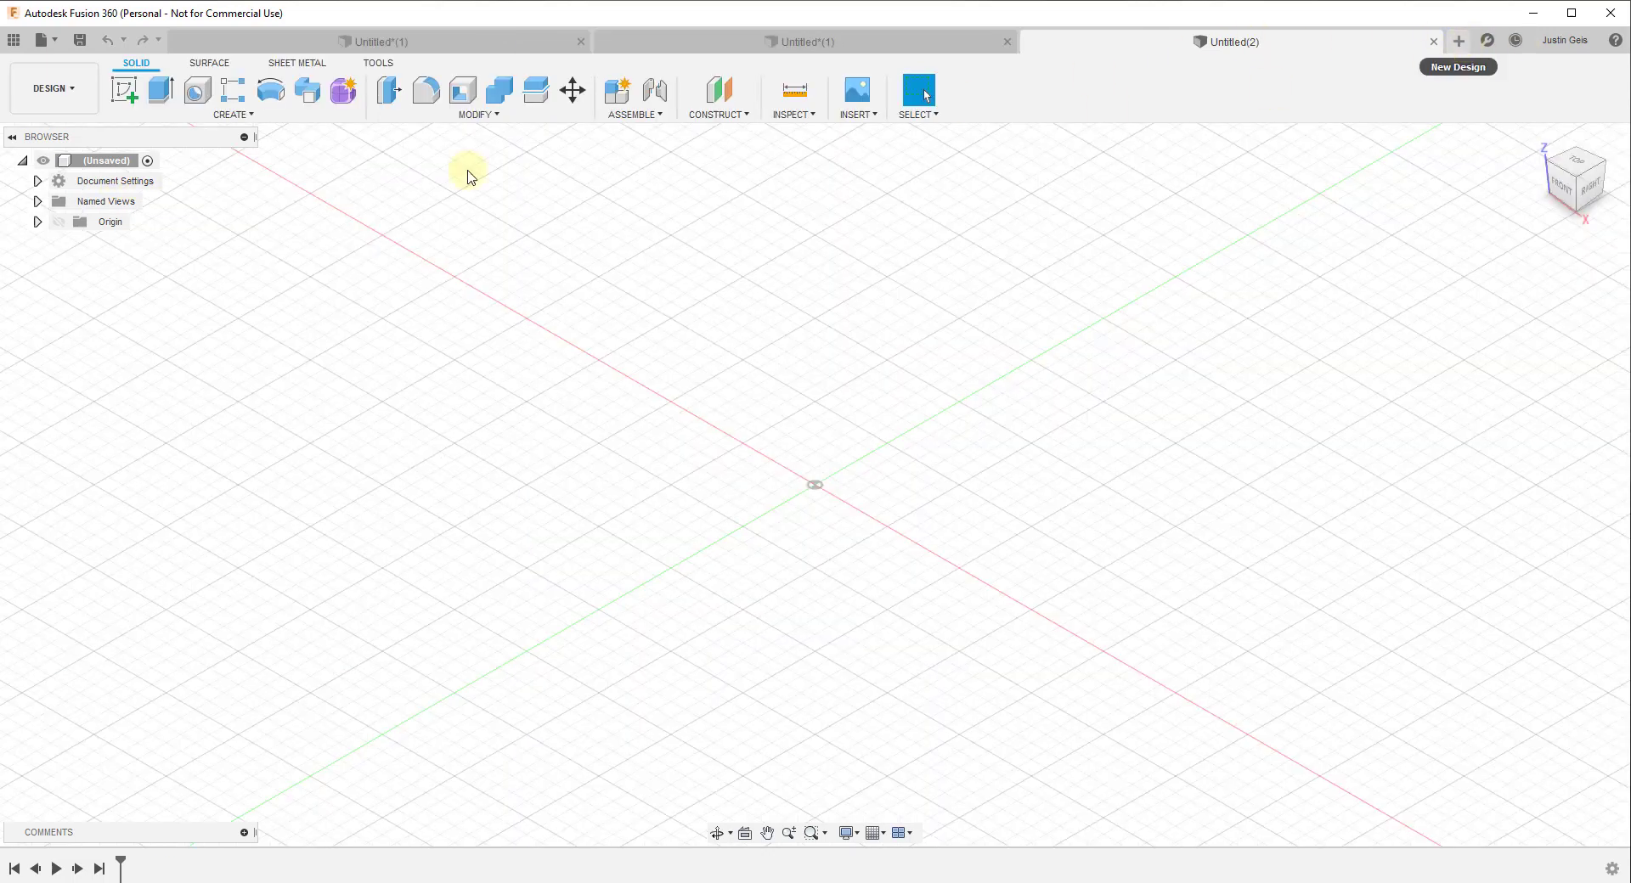
pyautogui.click(37, 180)
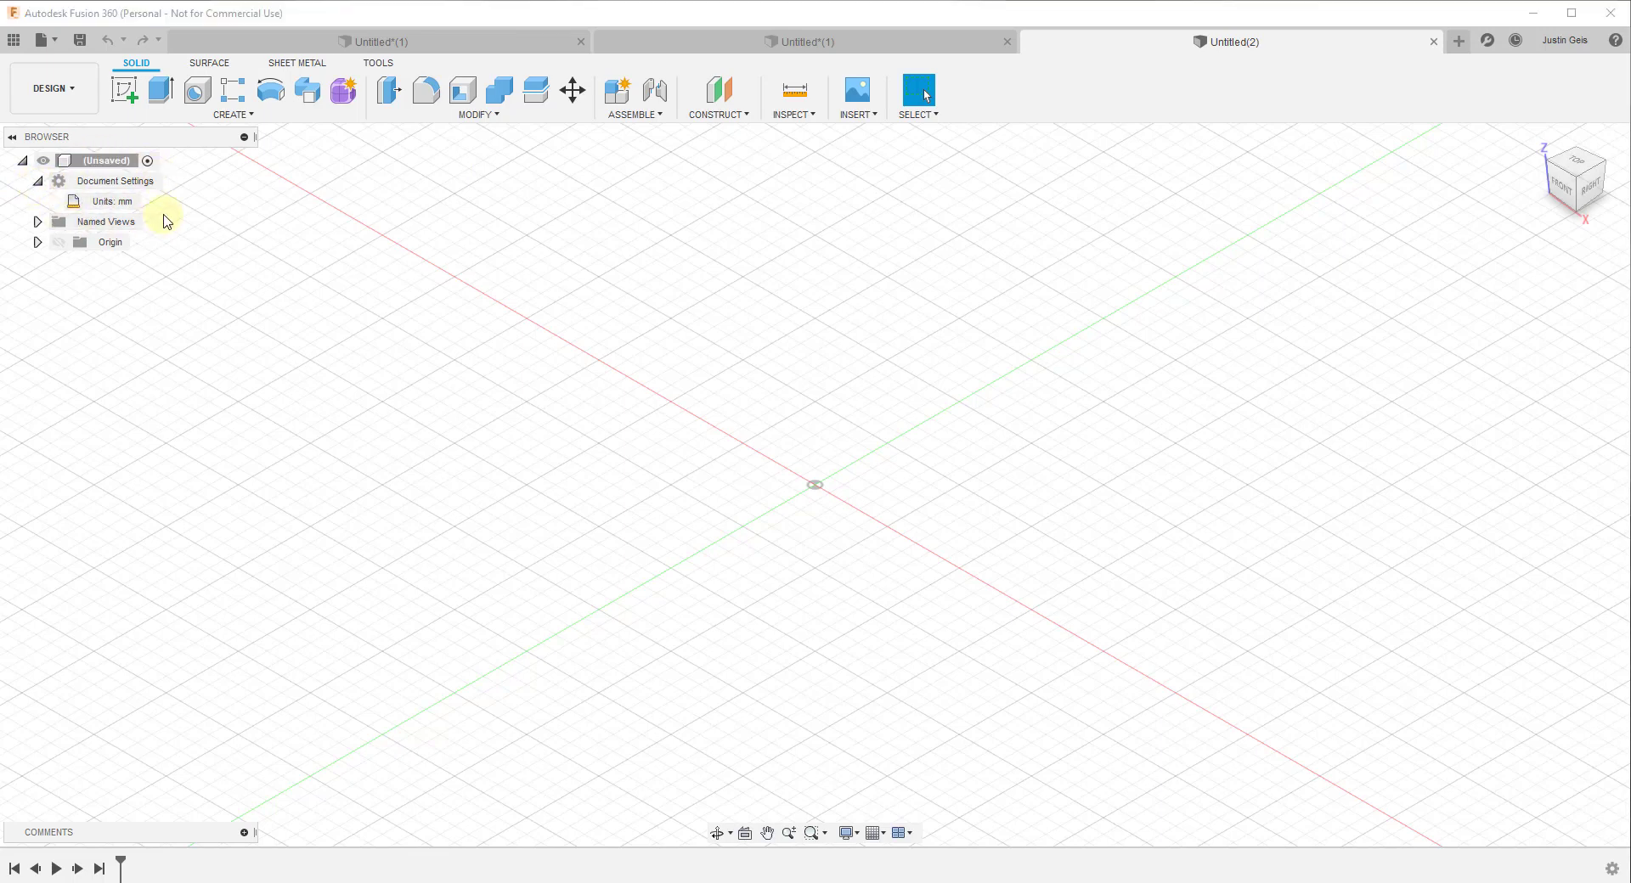
pyautogui.moveTo(114, 210)
pyautogui.click(1434, 42)
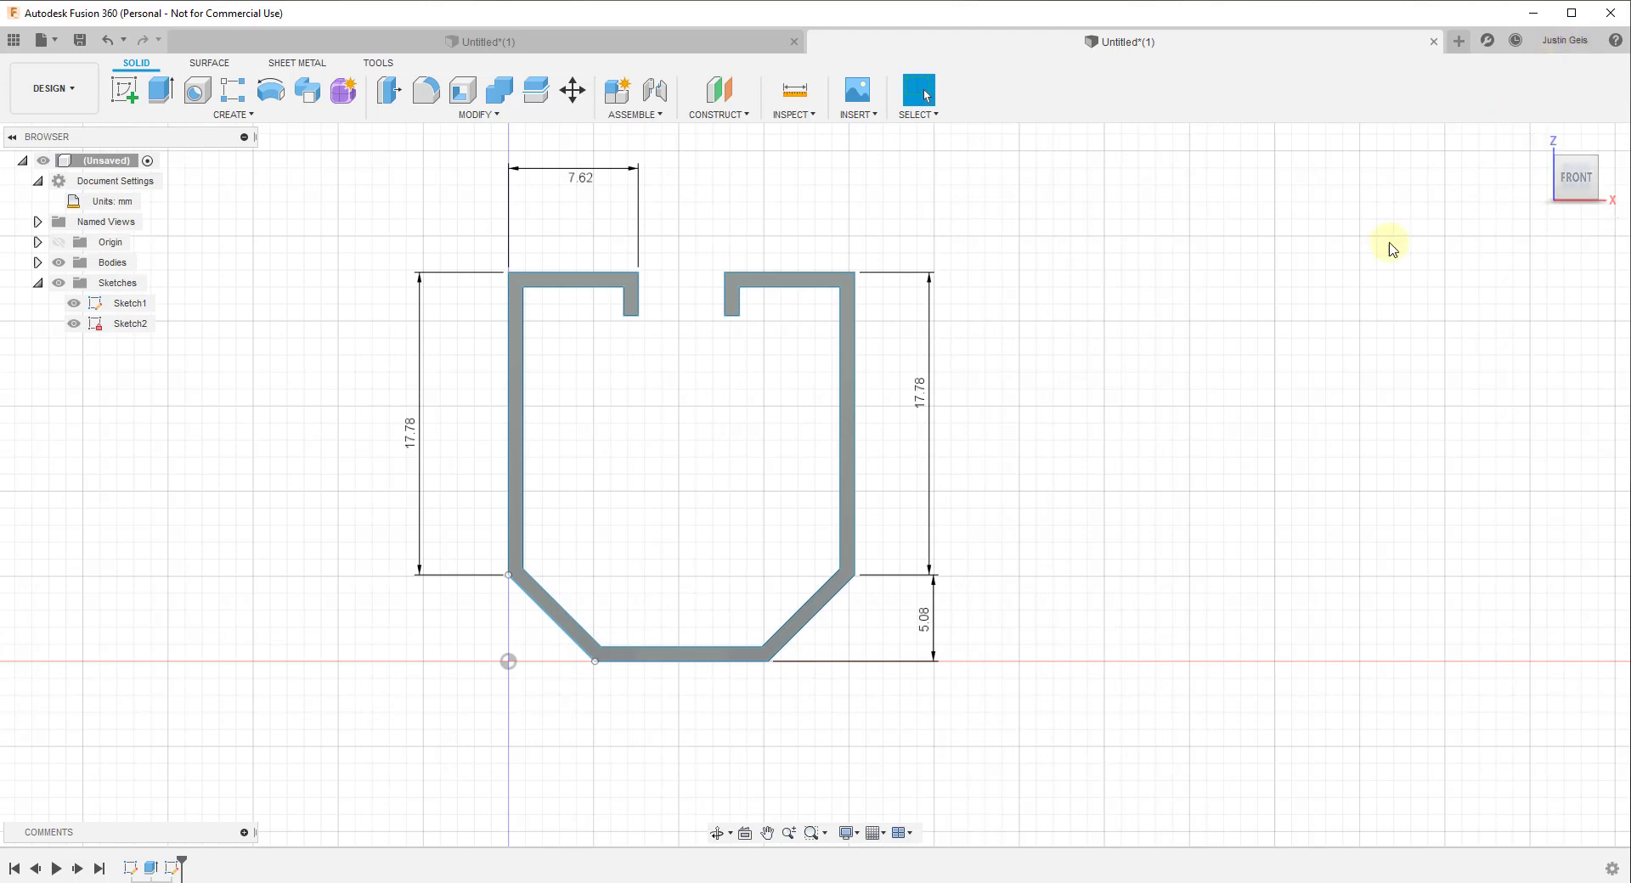
# Step: Set the general precision of the unit and value display preferences to 0.123456 and apply the change
pyautogui.click(1561, 41)
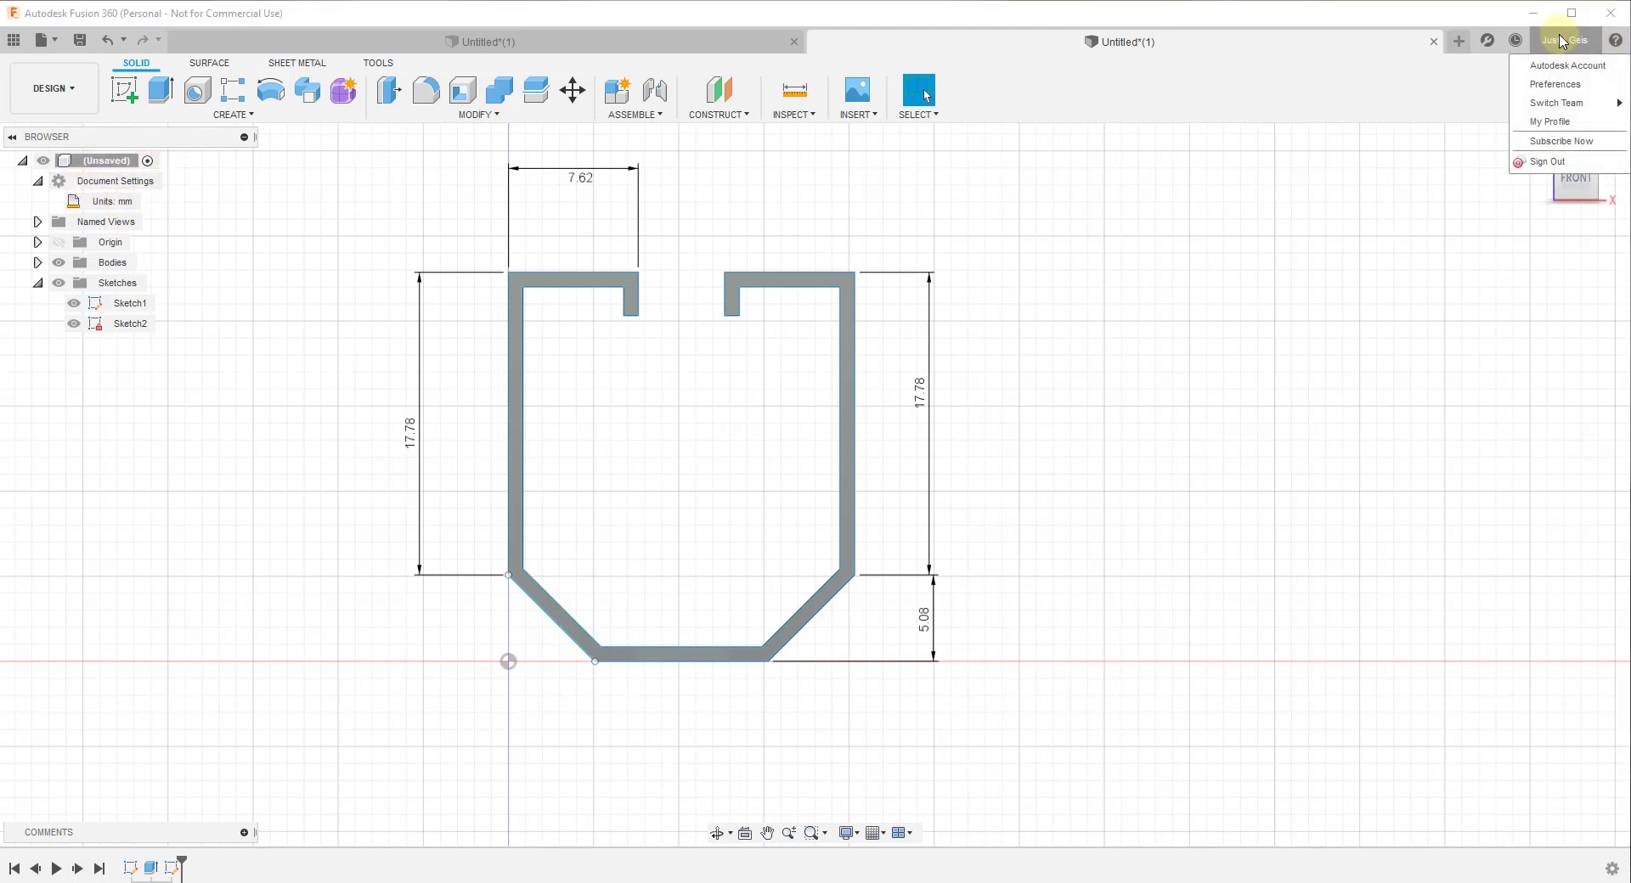
pyautogui.click(1559, 85)
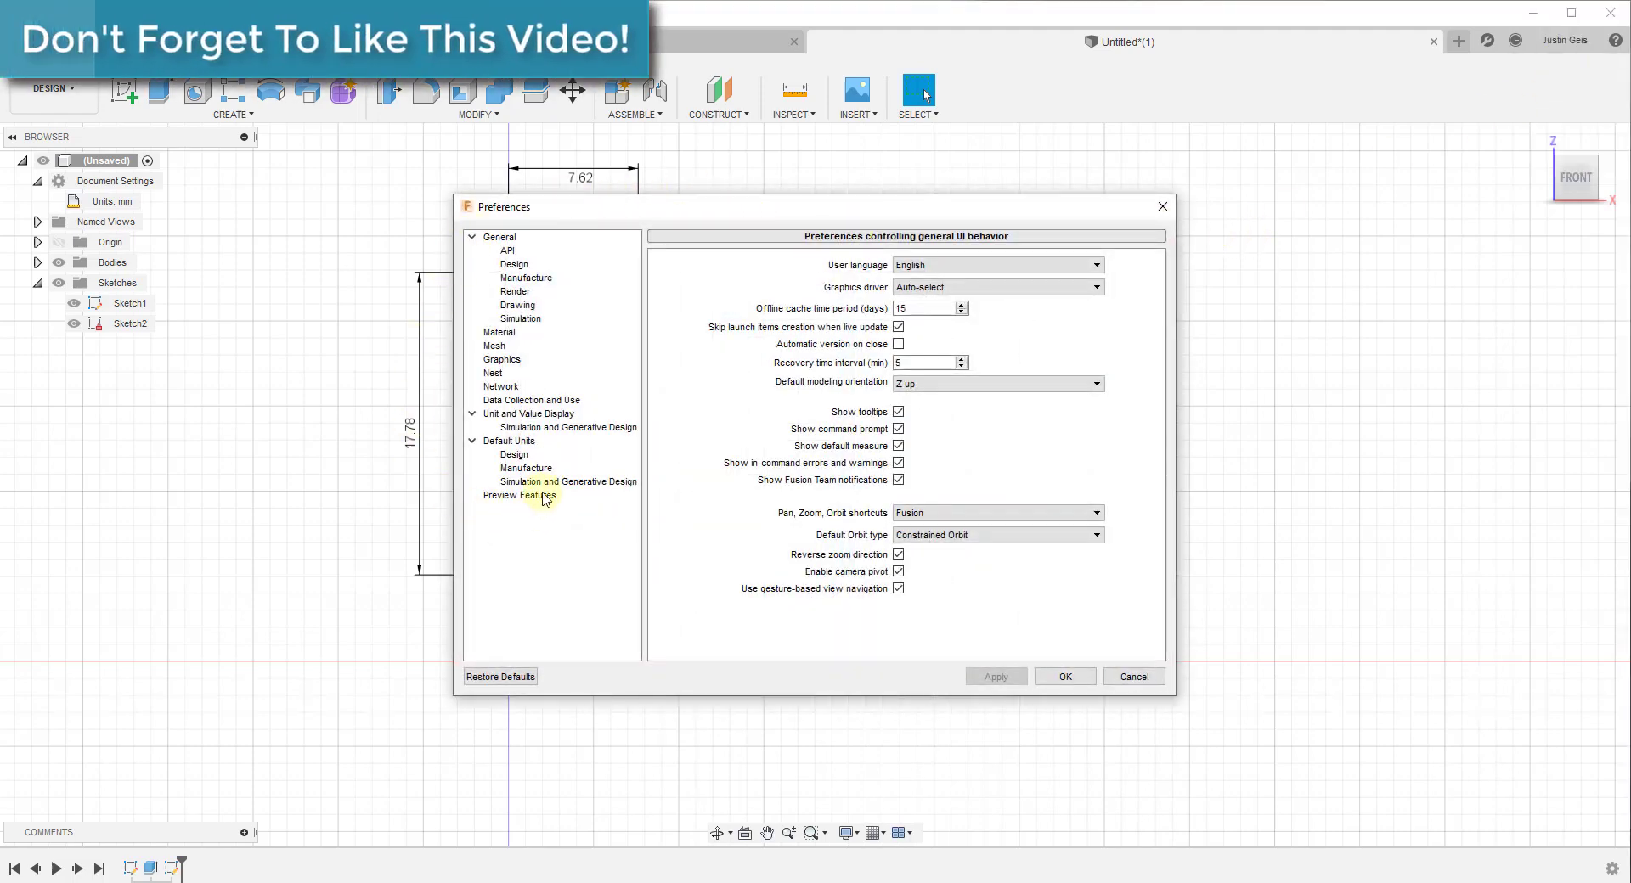
pyautogui.click(547, 416)
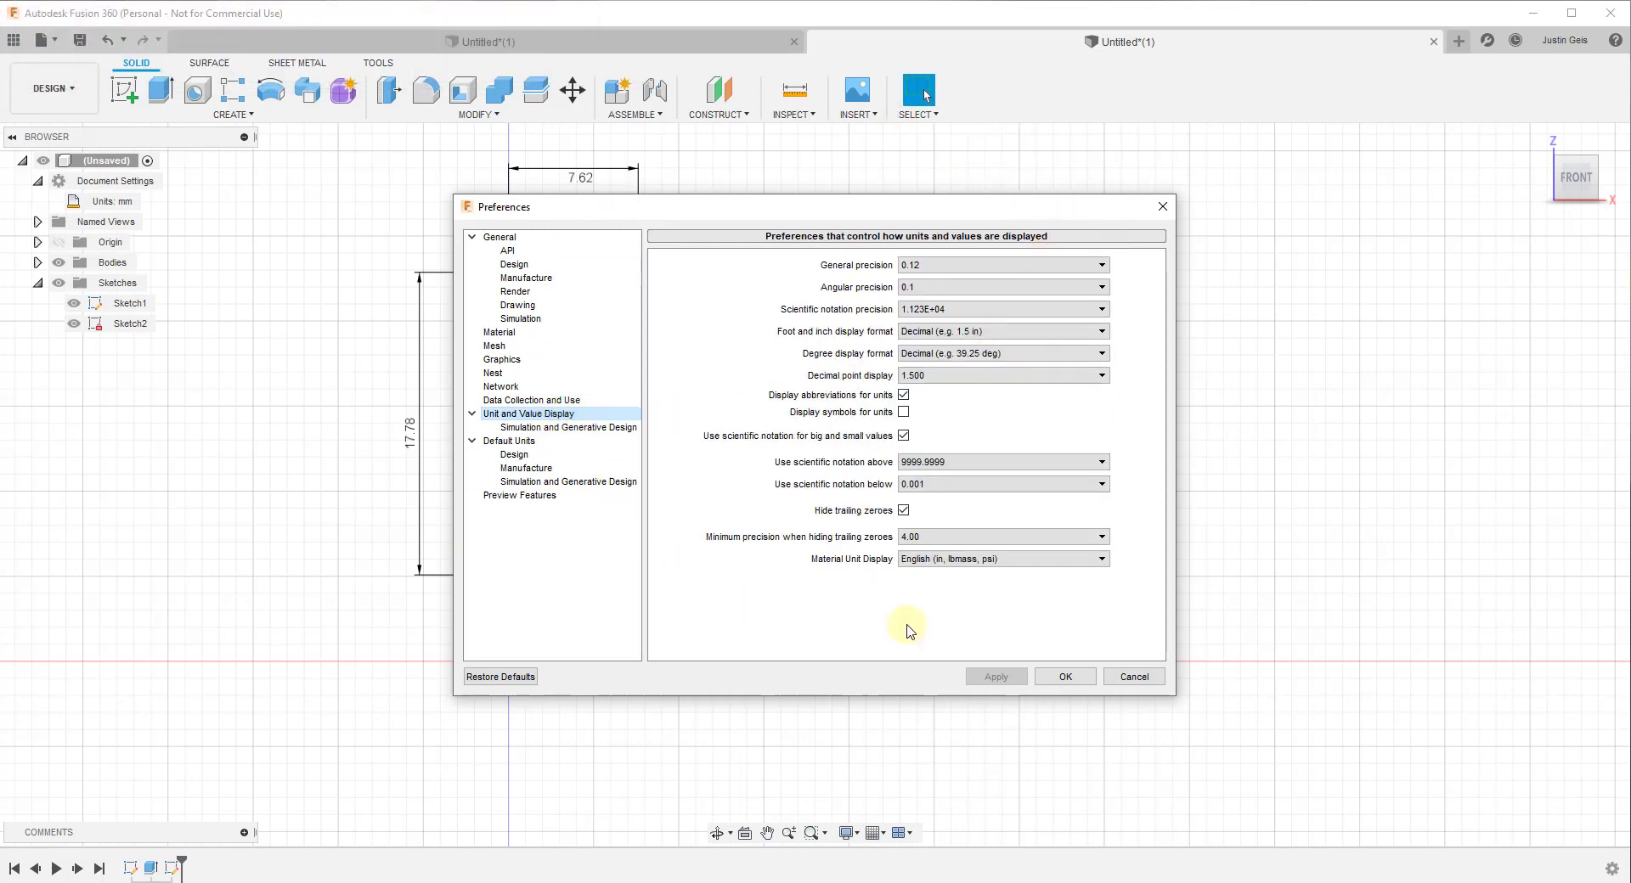
pyautogui.click(942, 267)
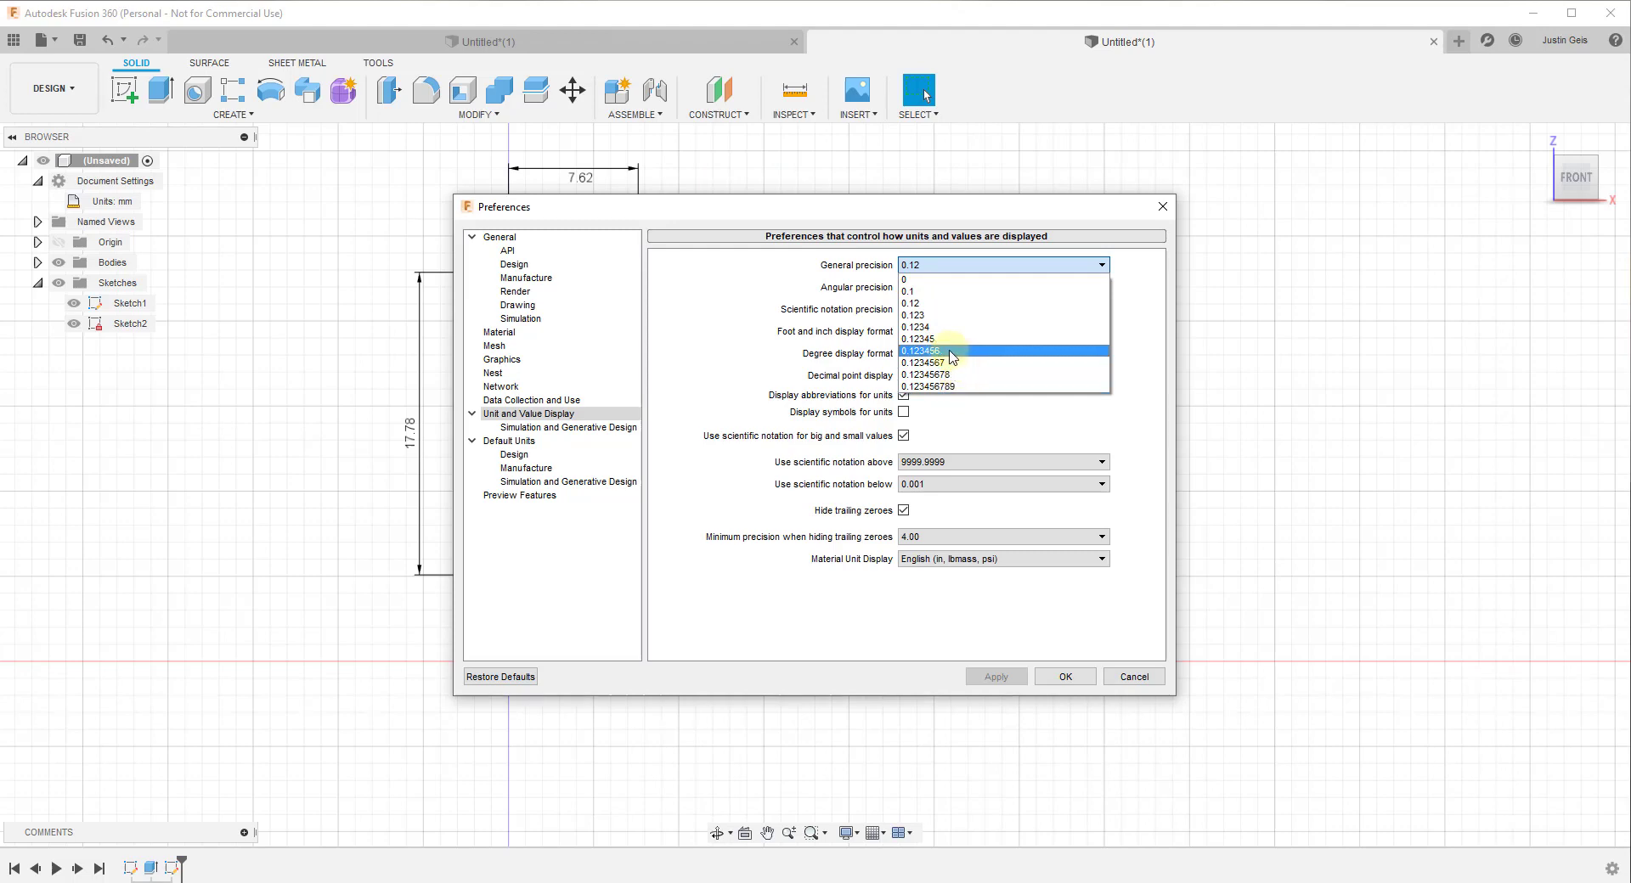
pyautogui.click(944, 352)
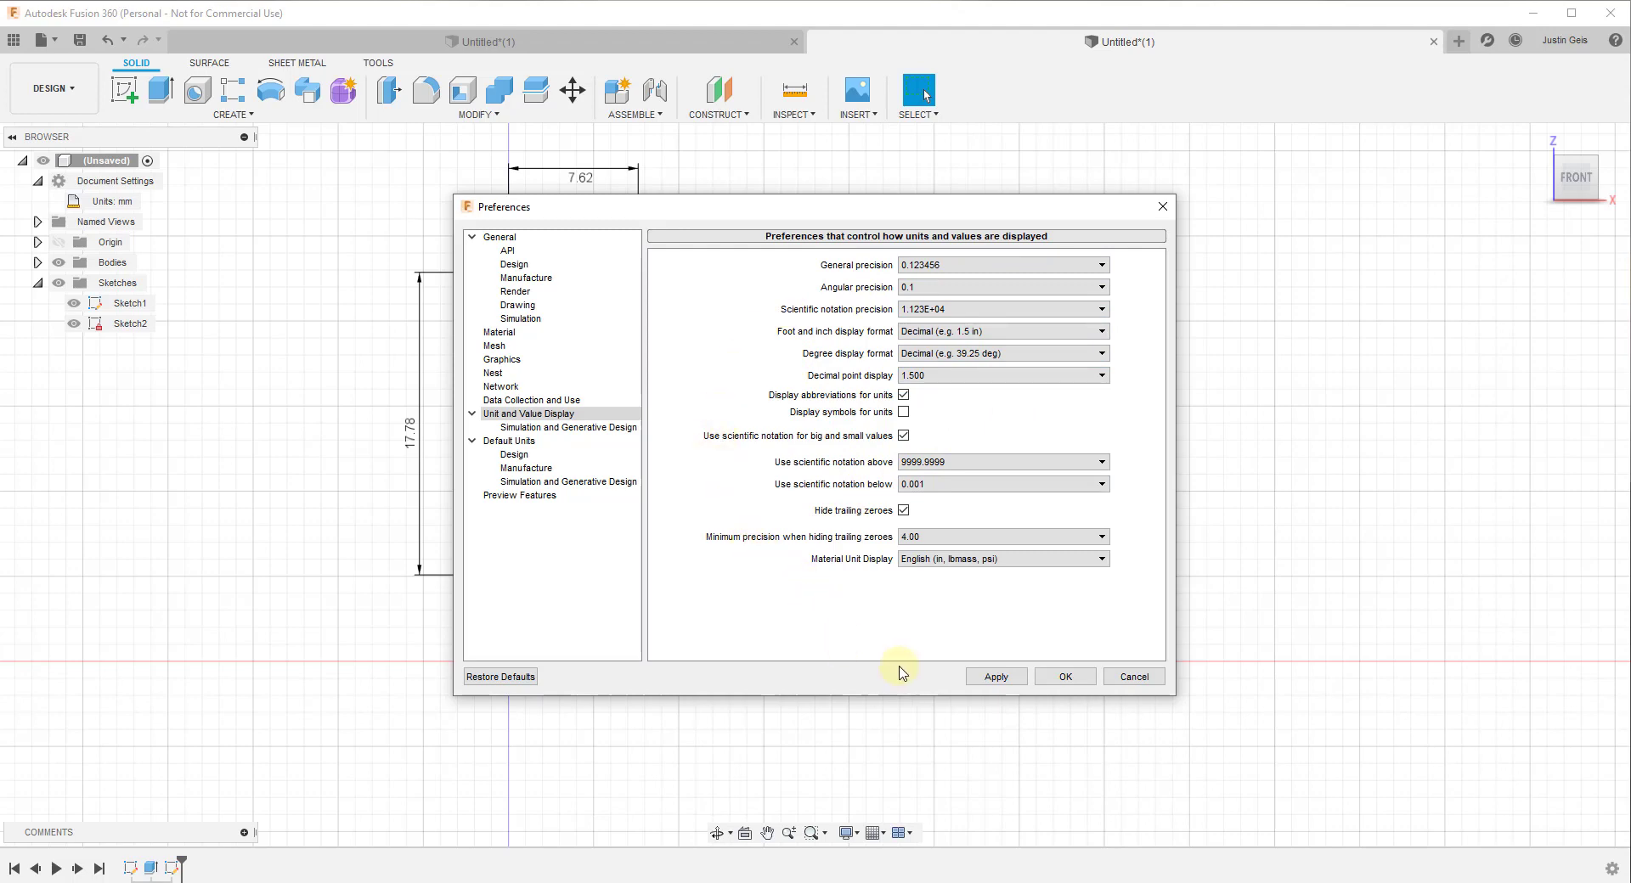
pyautogui.click(994, 677)
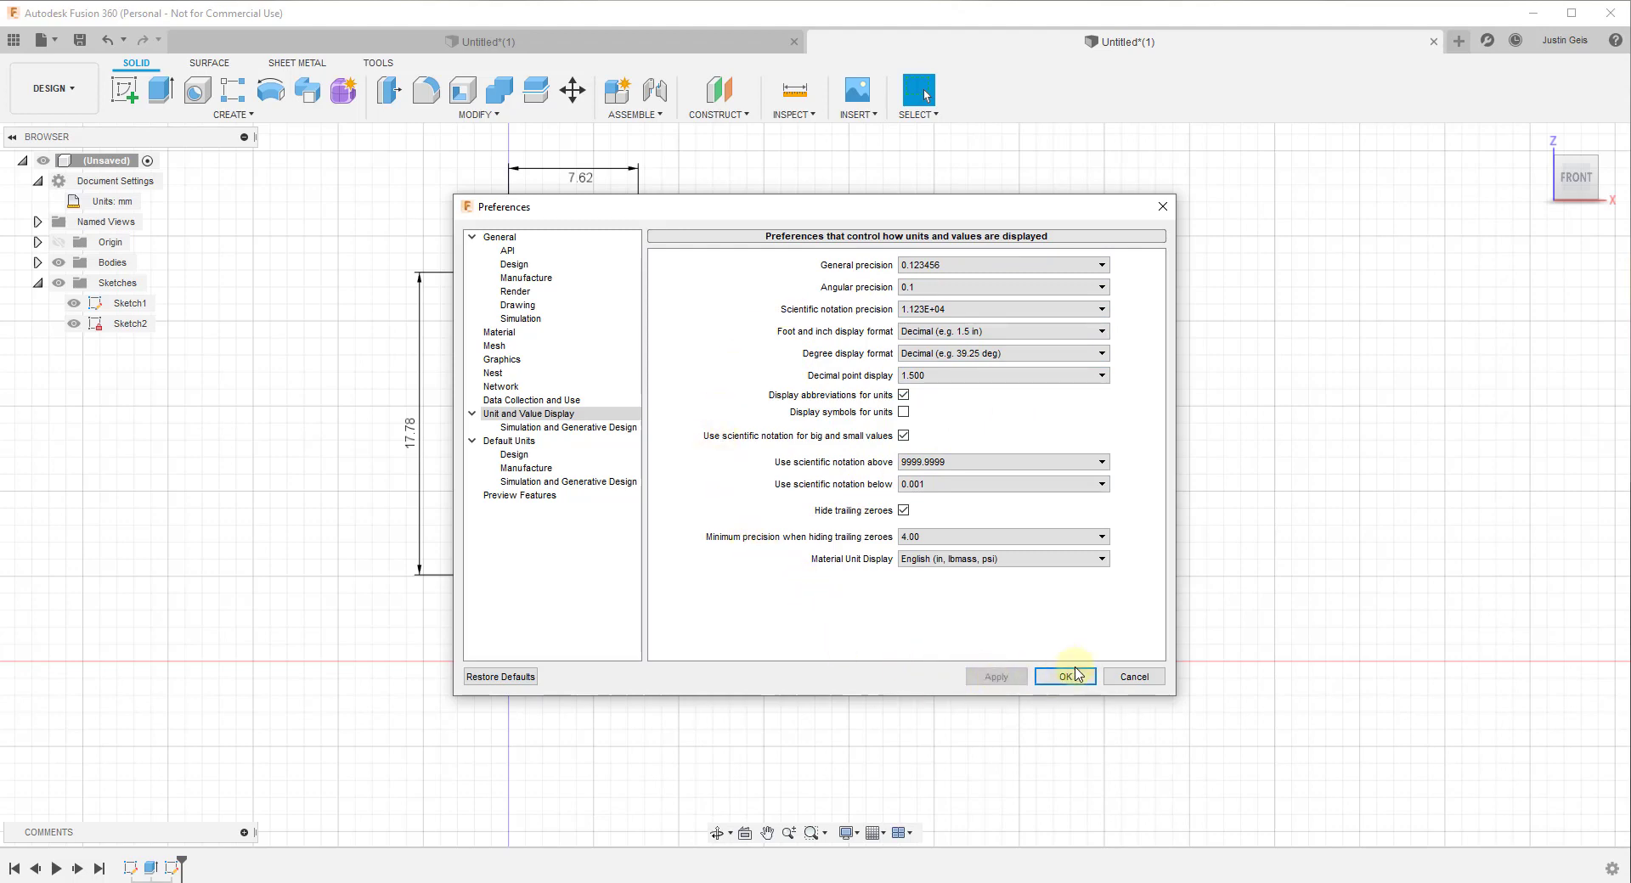
pyautogui.click(1062, 680)
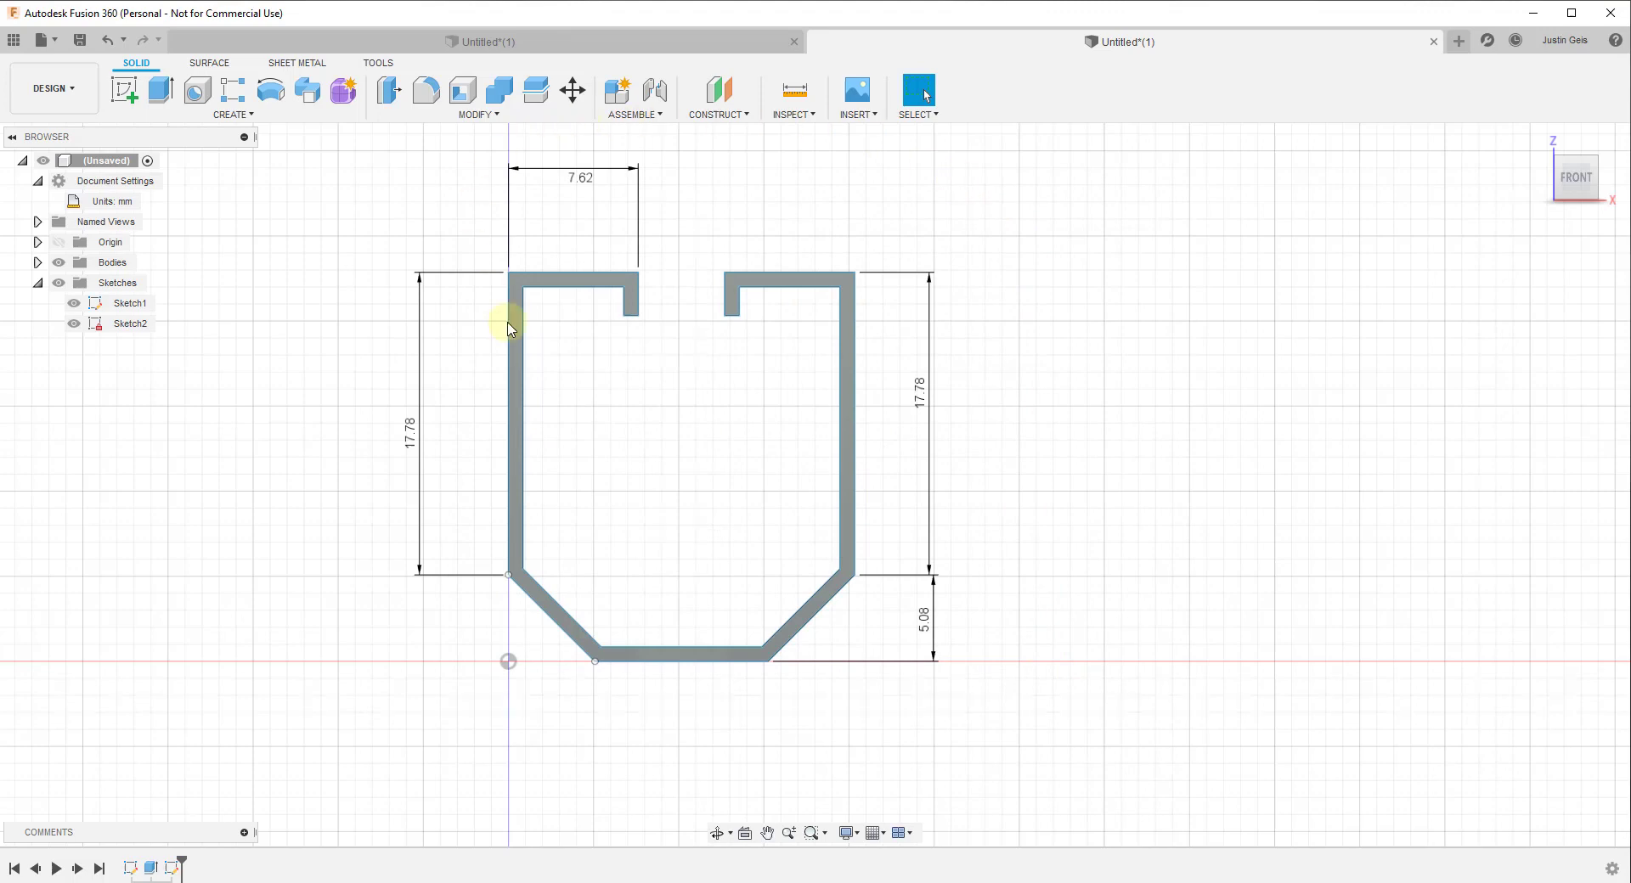
# Step: Delete the vertical dimension of the profile's outer right side
pyautogui.moveTo(923, 400)
pyautogui.click(923, 397)
pyautogui.press('Delete')
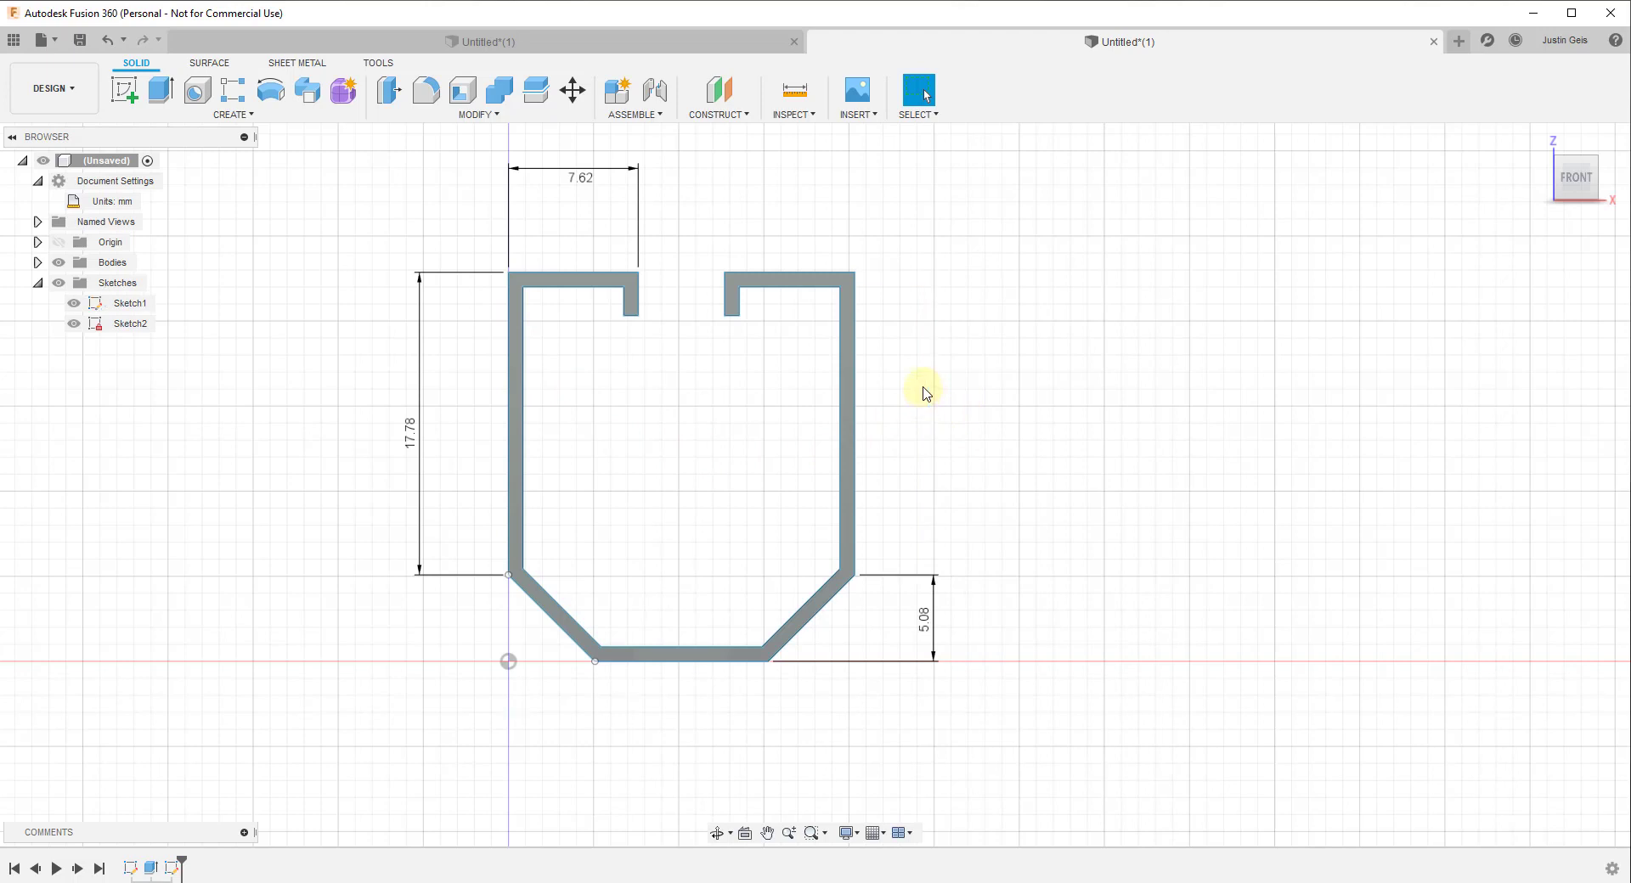
# Step: Edit the profile's sketch and place a vertical dimension on its outer right edge
pyautogui.click(856, 387)
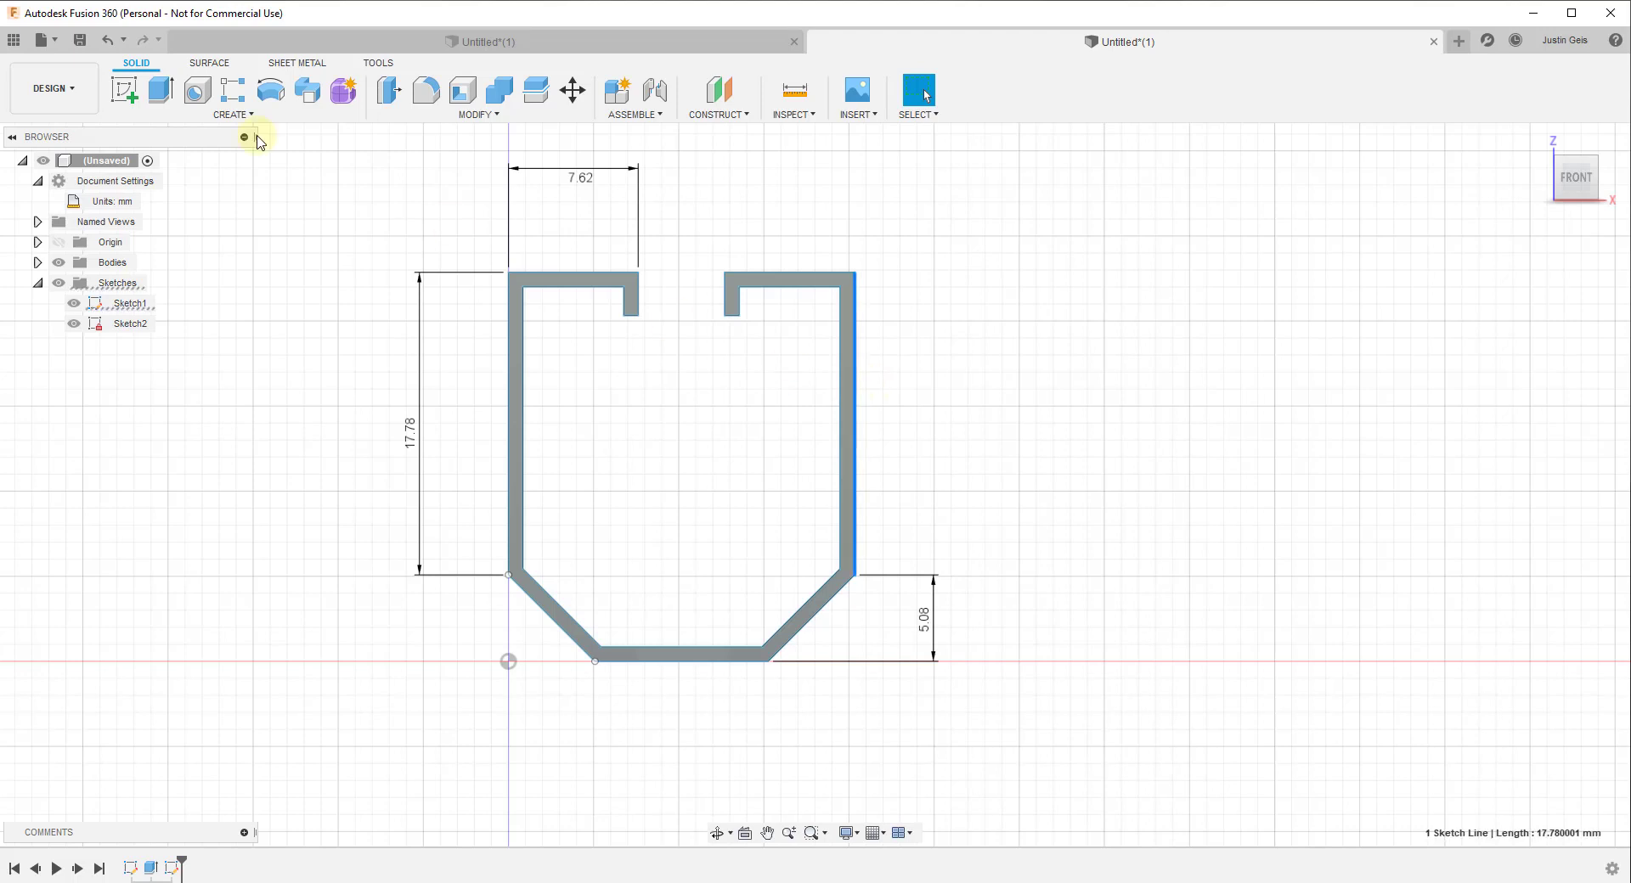
pyautogui.rightClick(844, 332)
pyautogui.click(836, 421)
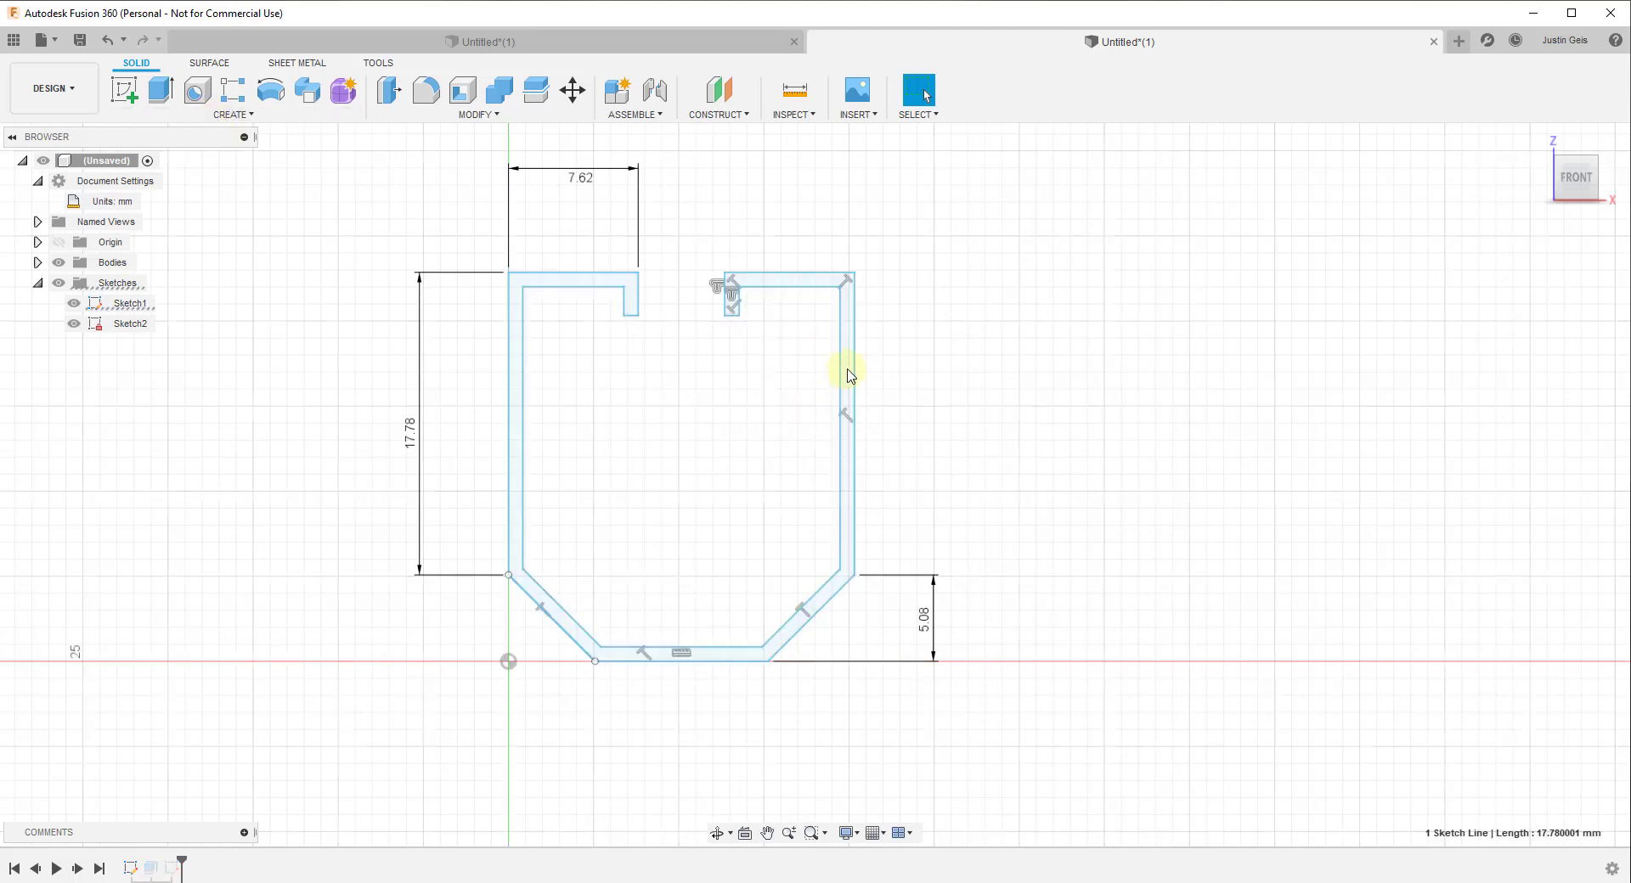
pyautogui.press('d')
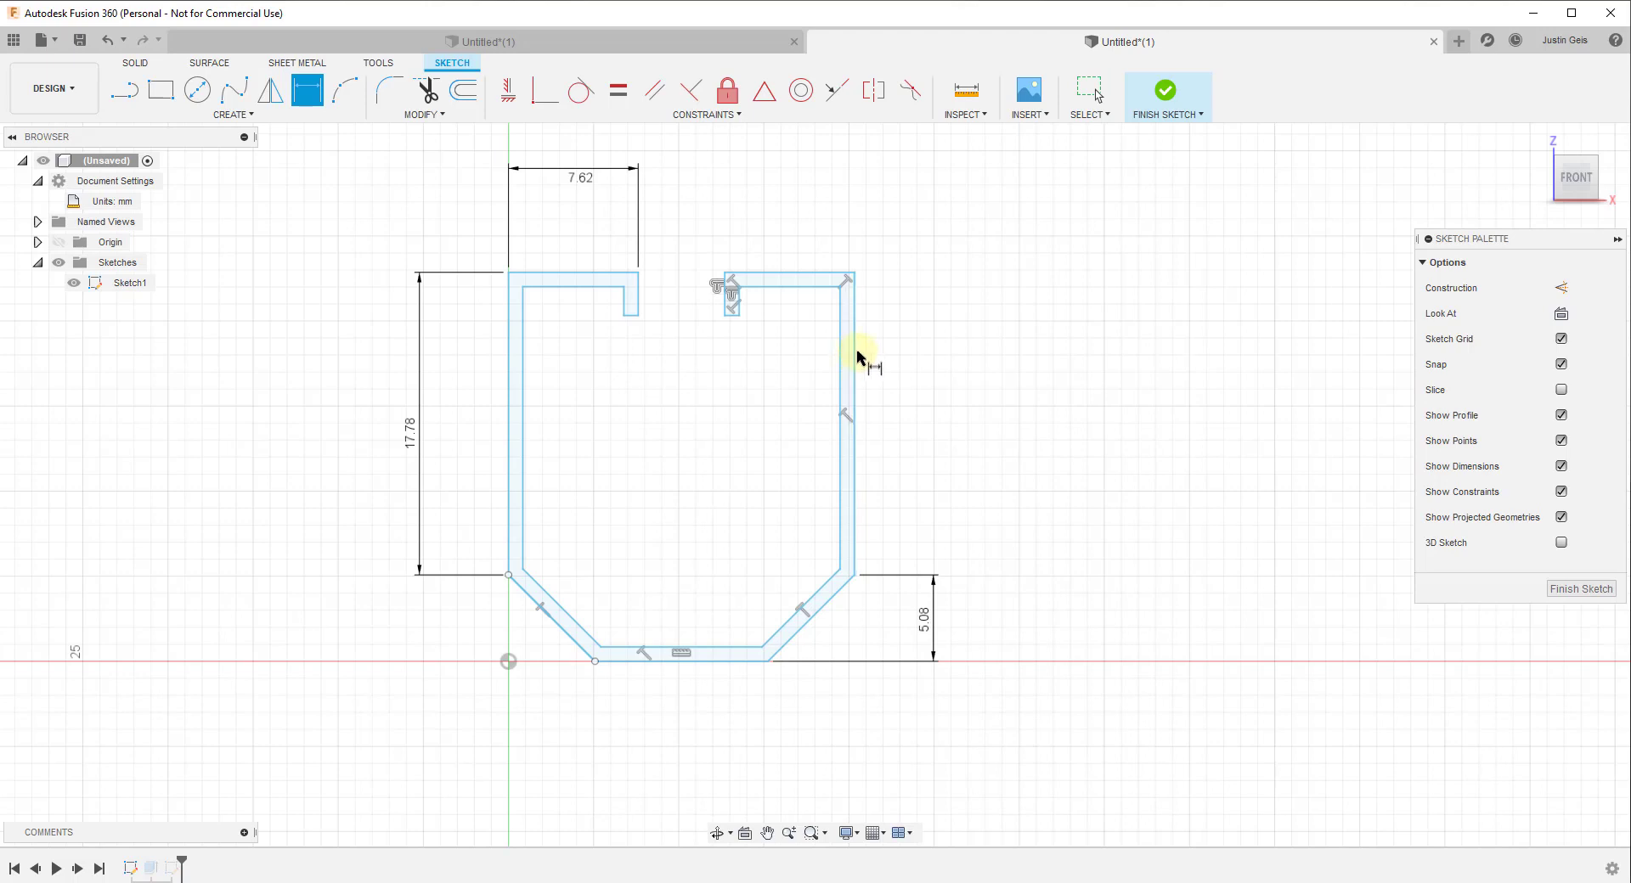
pyautogui.click(855, 357)
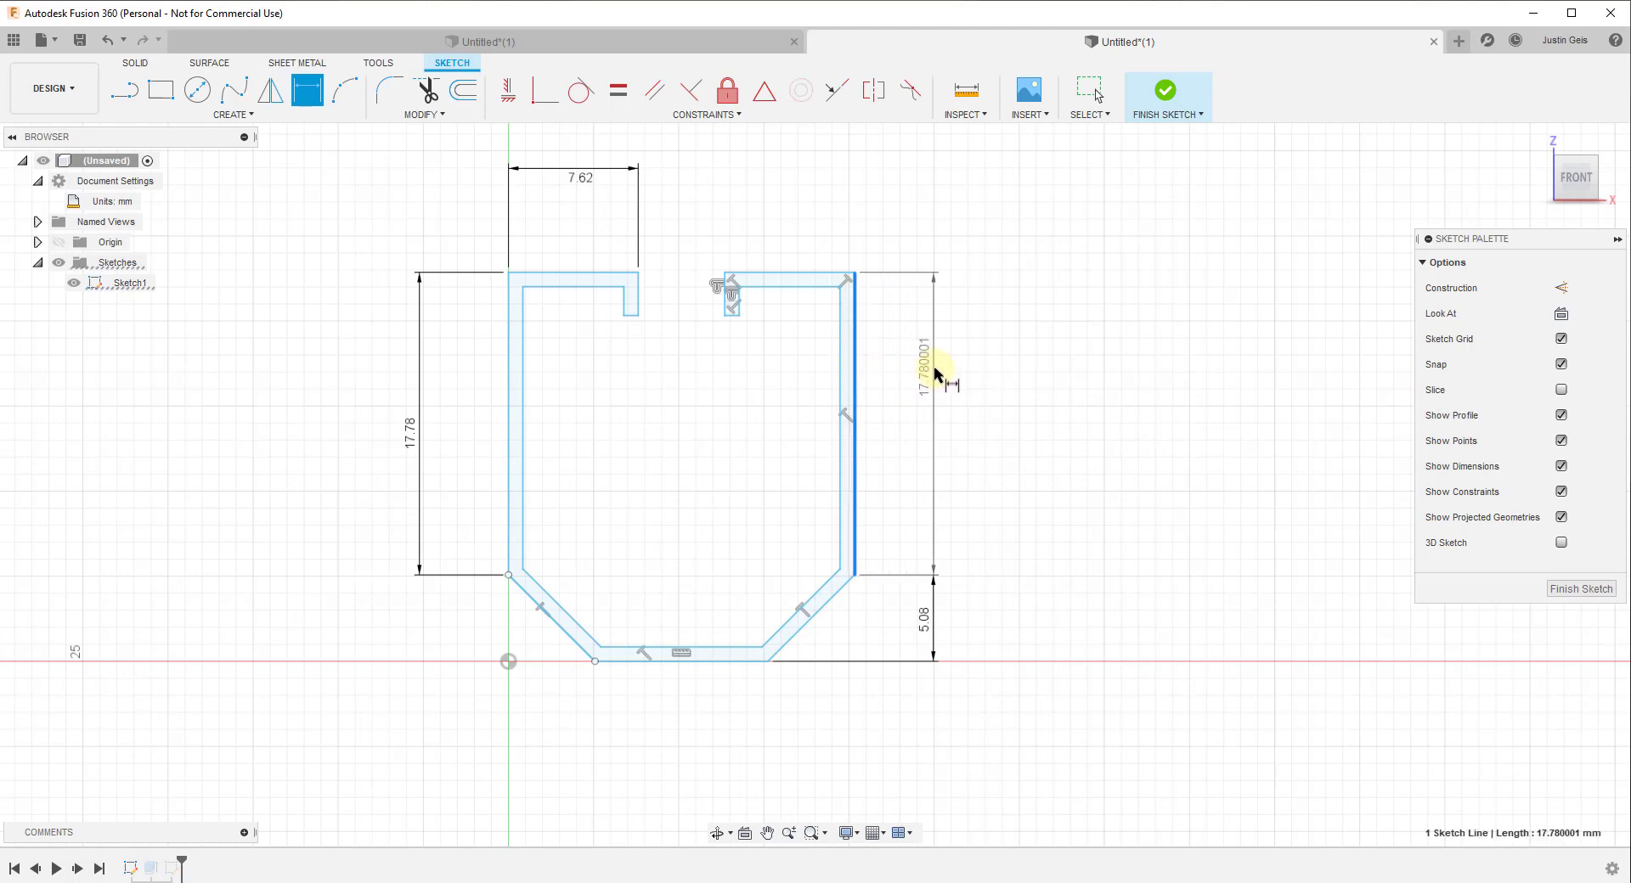
pyautogui.click(932, 383)
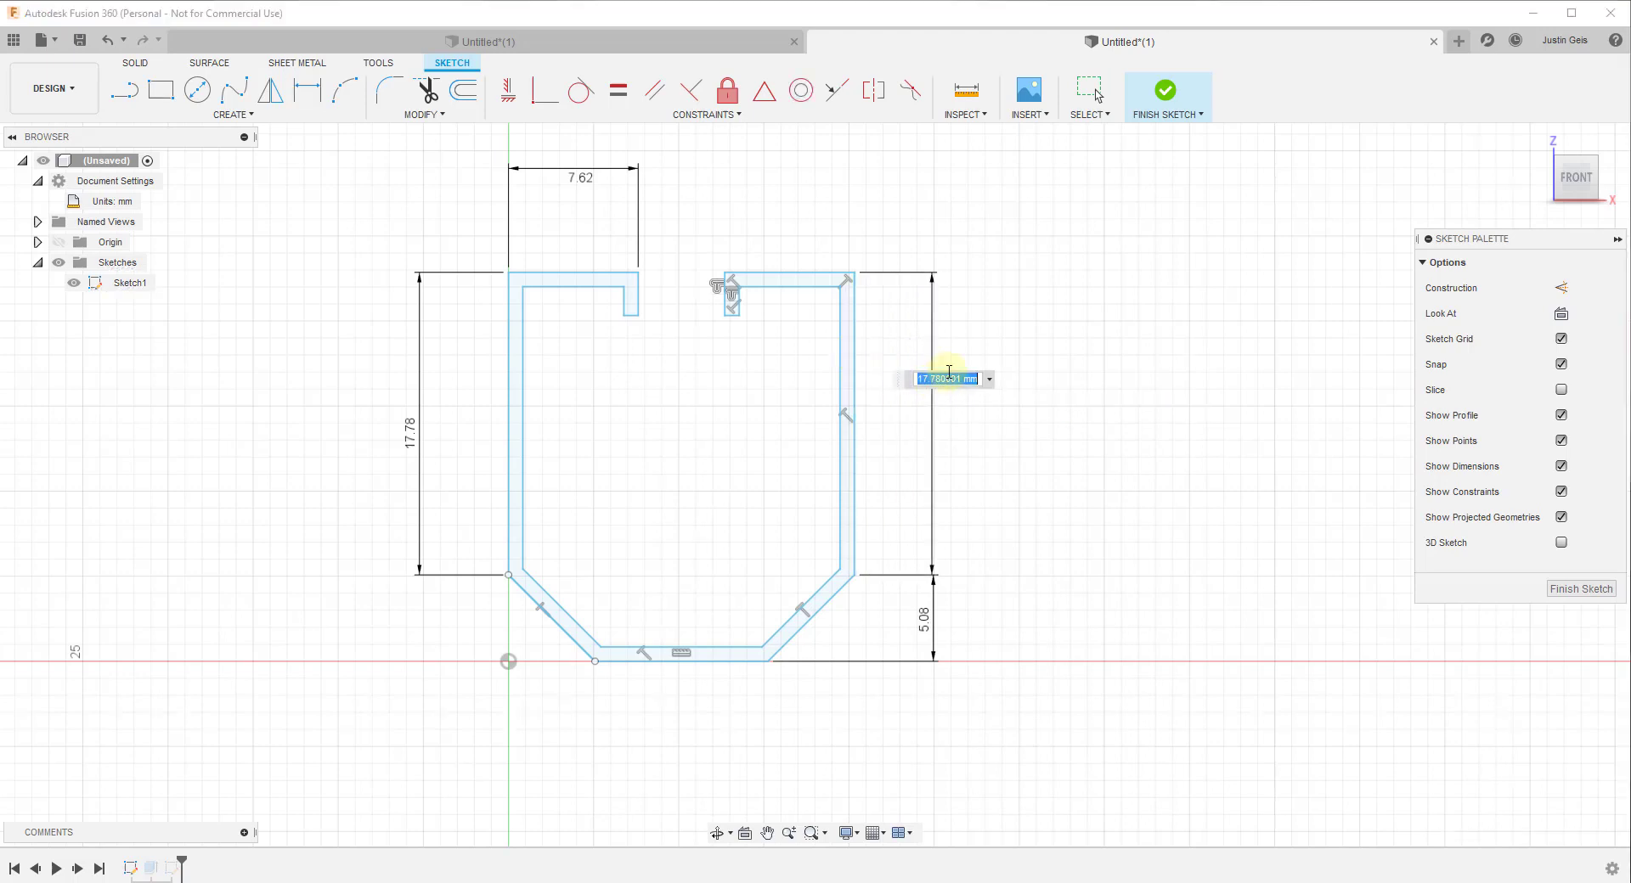